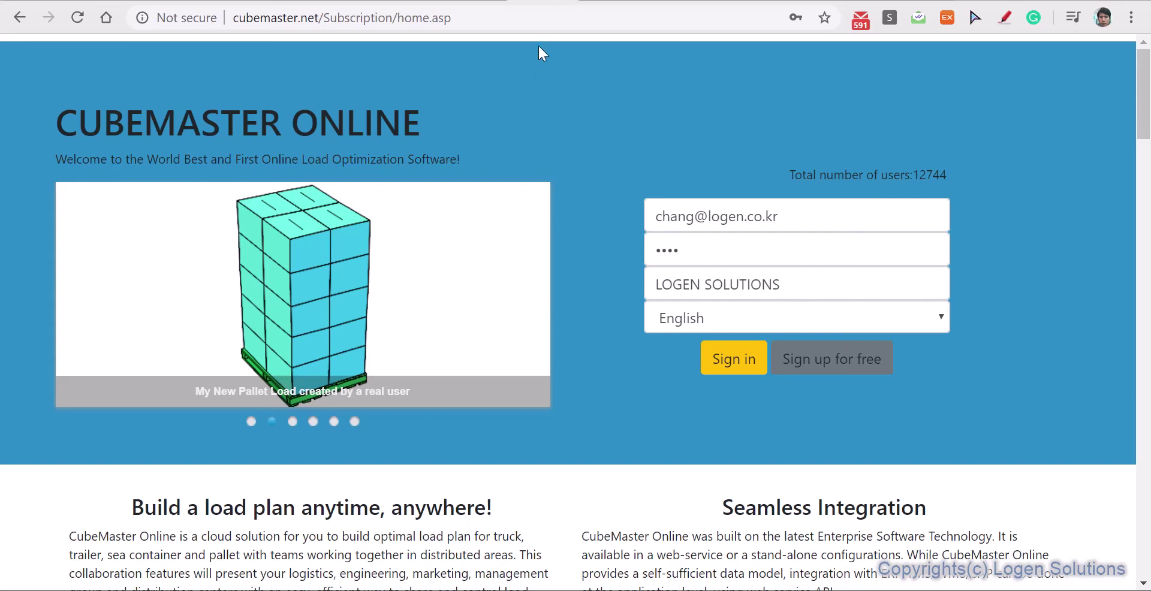
- Sign in to CubeMaster Online using the browser's saved login credentials
left_click(923, 223)
left_click(854, 257)
left_click(731, 370)
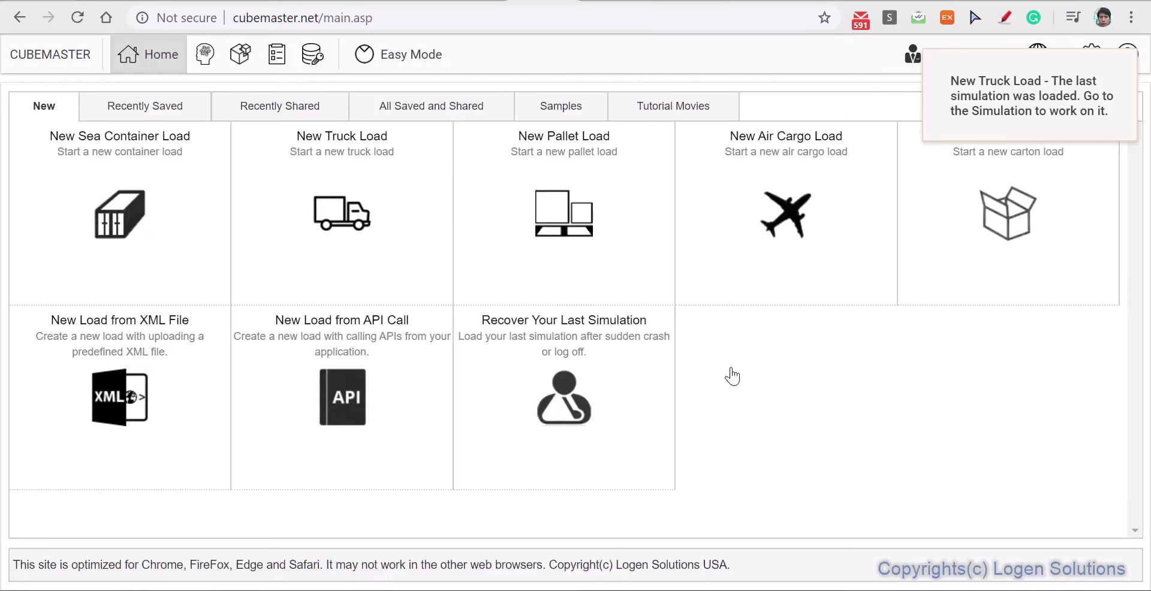
- Create a new pallet load as a Unit Load simulation and show its pallet list
left_click(556, 242)
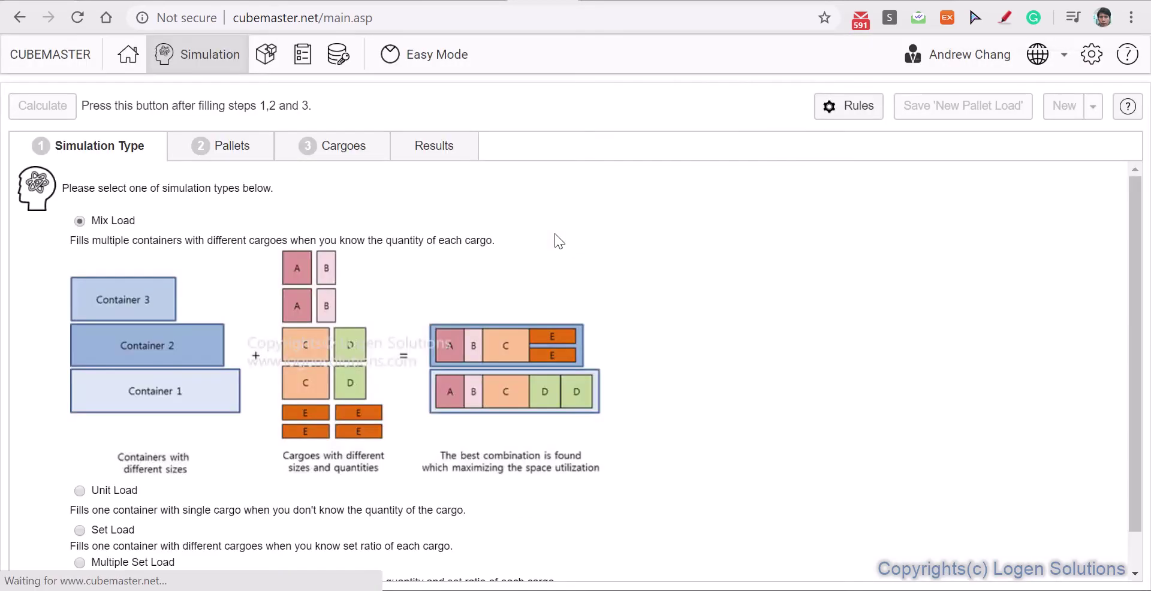
left_click(74, 492)
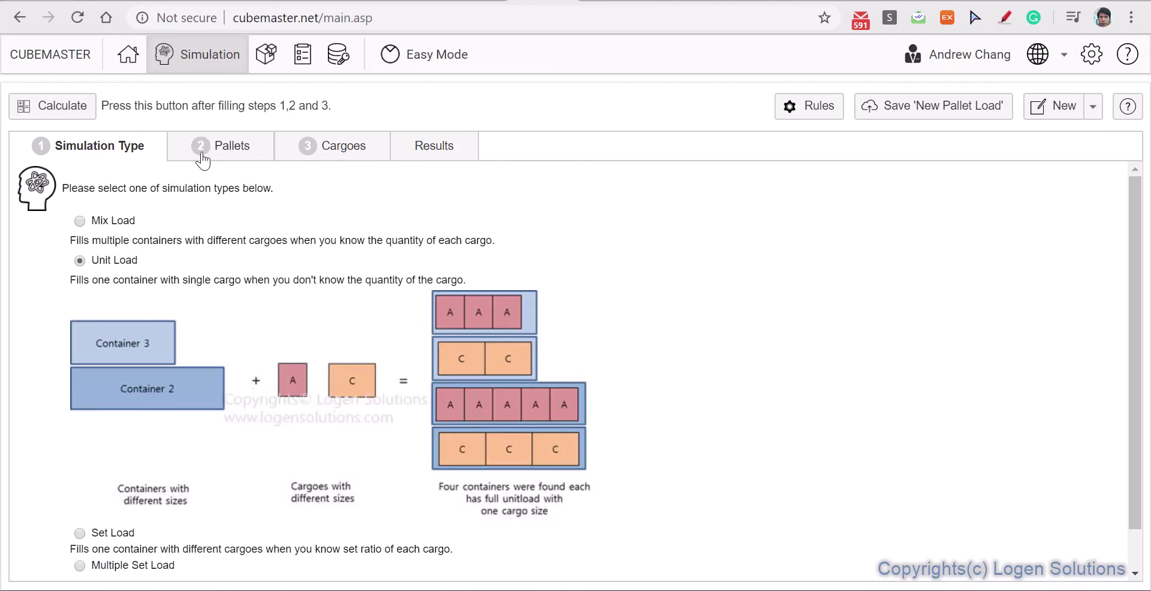
left_click(201, 157)
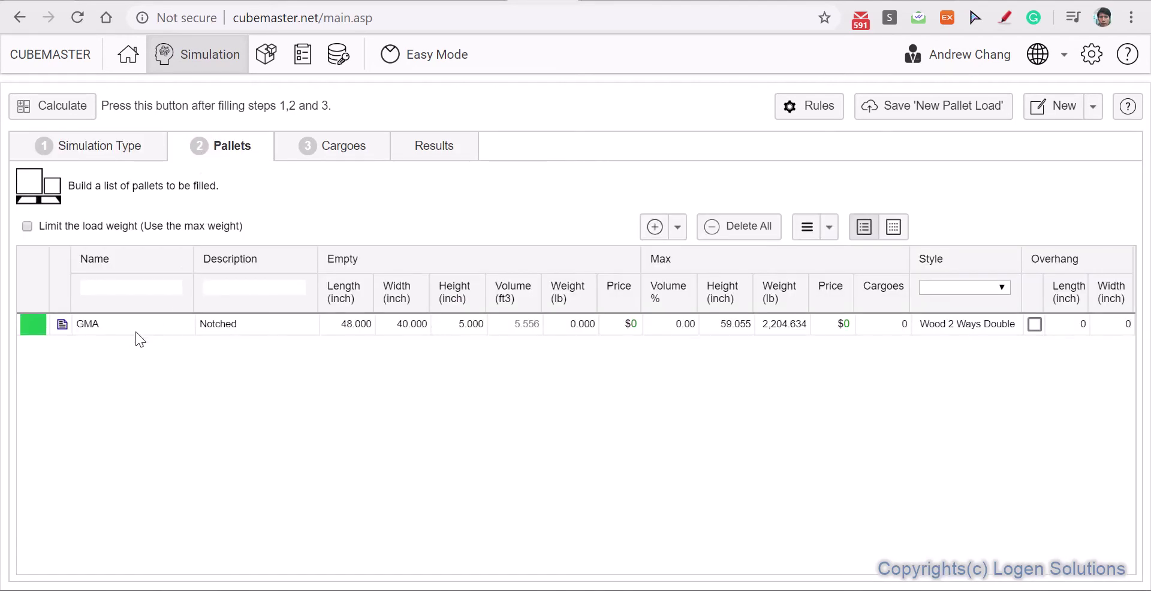
- Change the GMA pallet's Max Height to 100 inches, then go to the cargo list
left_click(719, 329)
double_click(719, 328)
type("100")
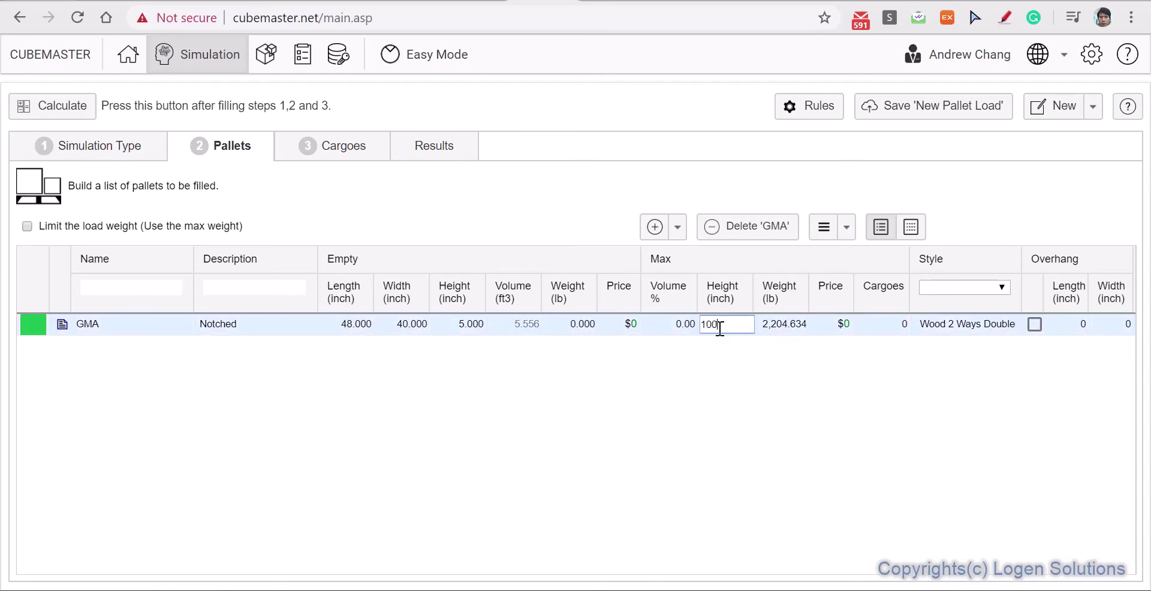
key("Tab")
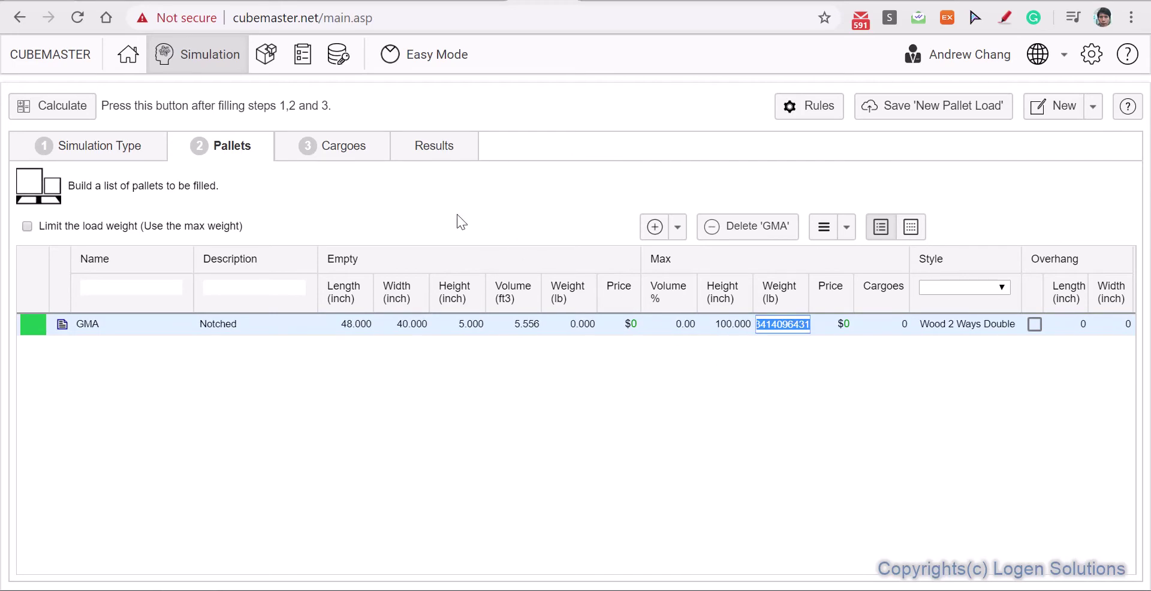
left_click(342, 157)
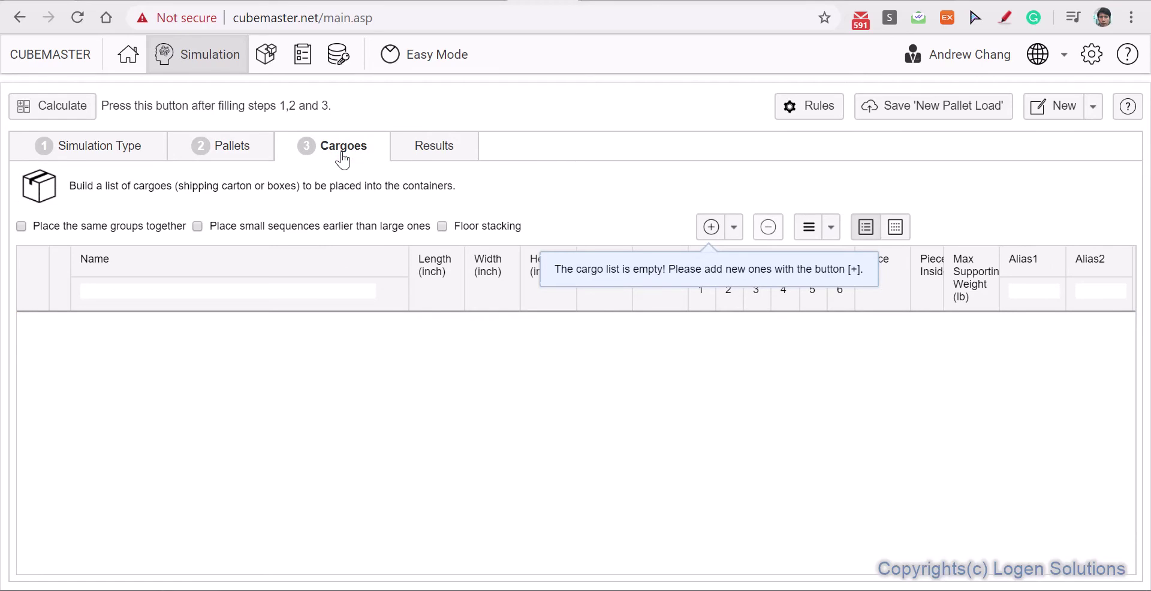
- Upload test.xlsx from Downloads to fill the cargo list with its four cartons
left_click(731, 227)
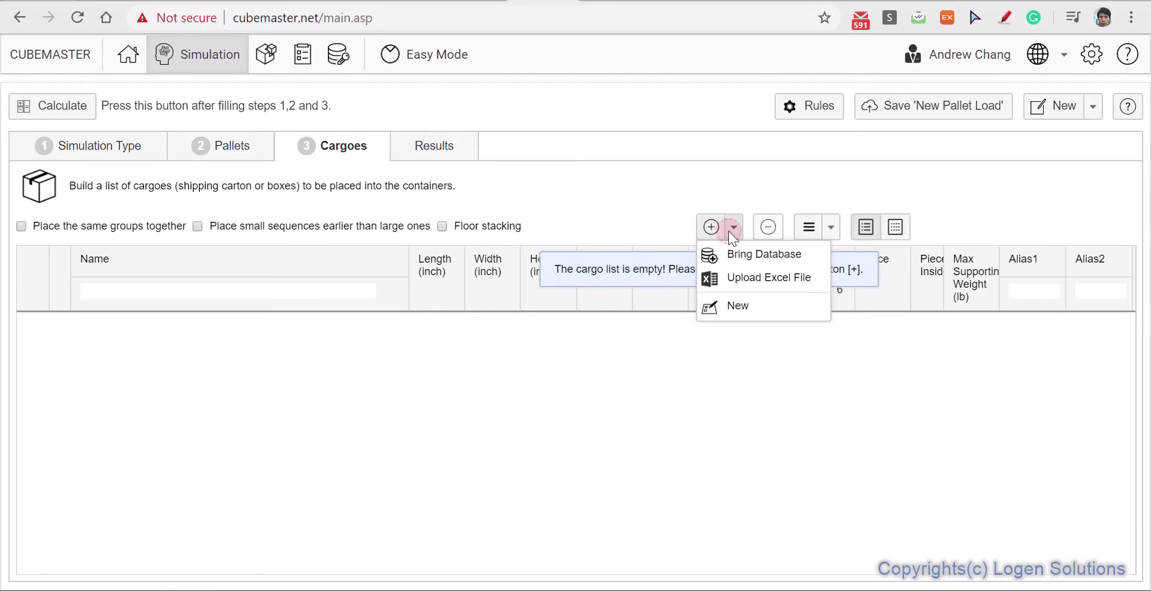
left_click(729, 277)
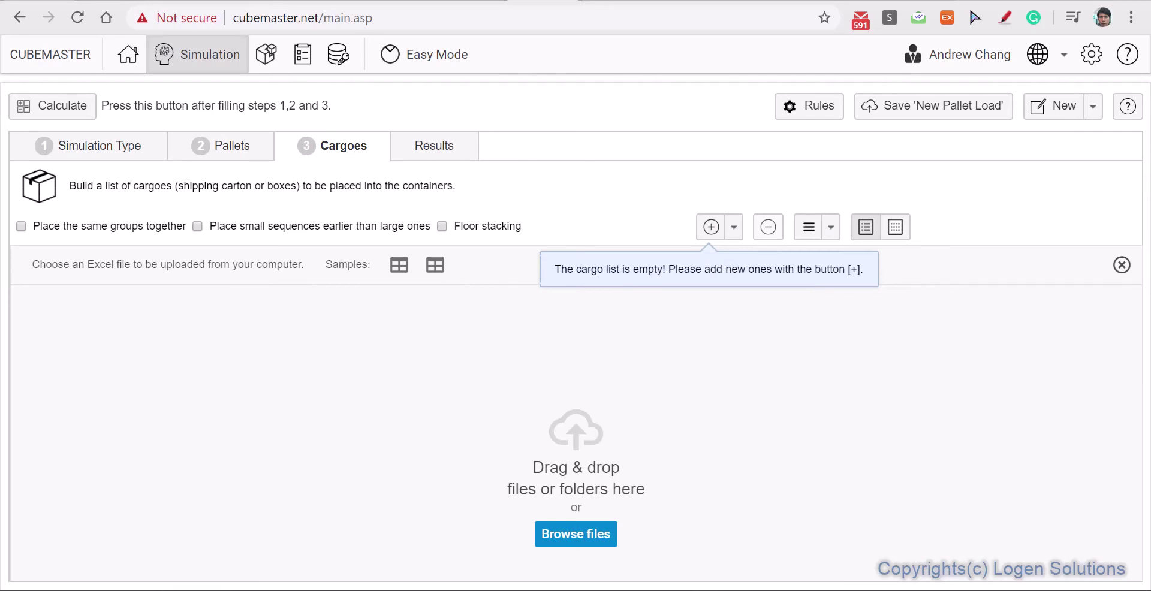
left_click_drag(965, 153, 920, 192)
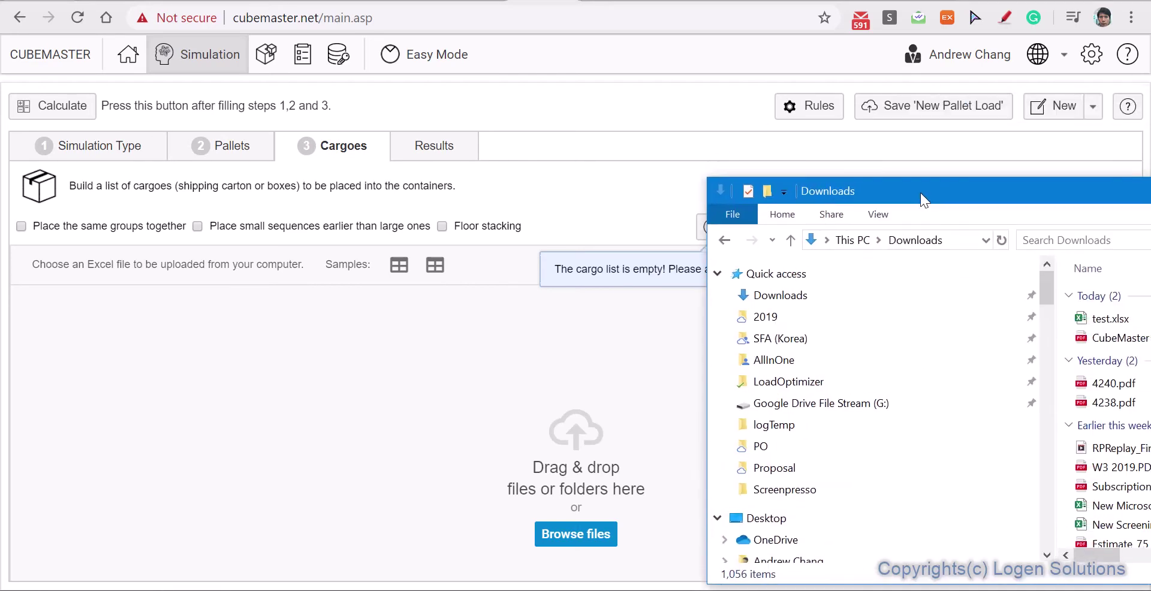
left_click_drag(1096, 320, 527, 395)
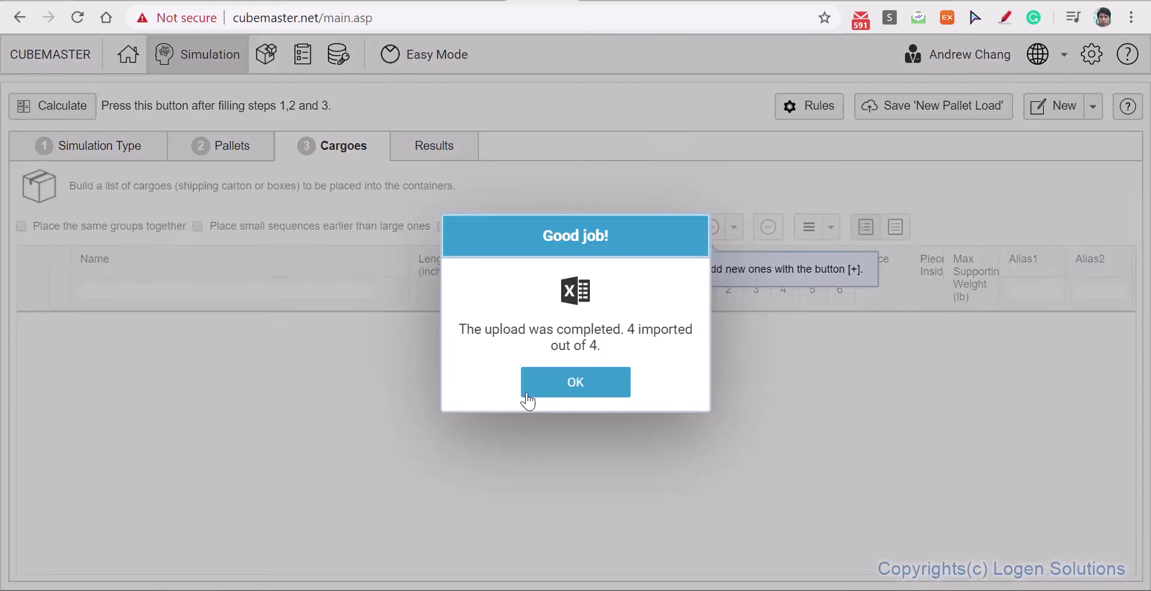
left_click(566, 396)
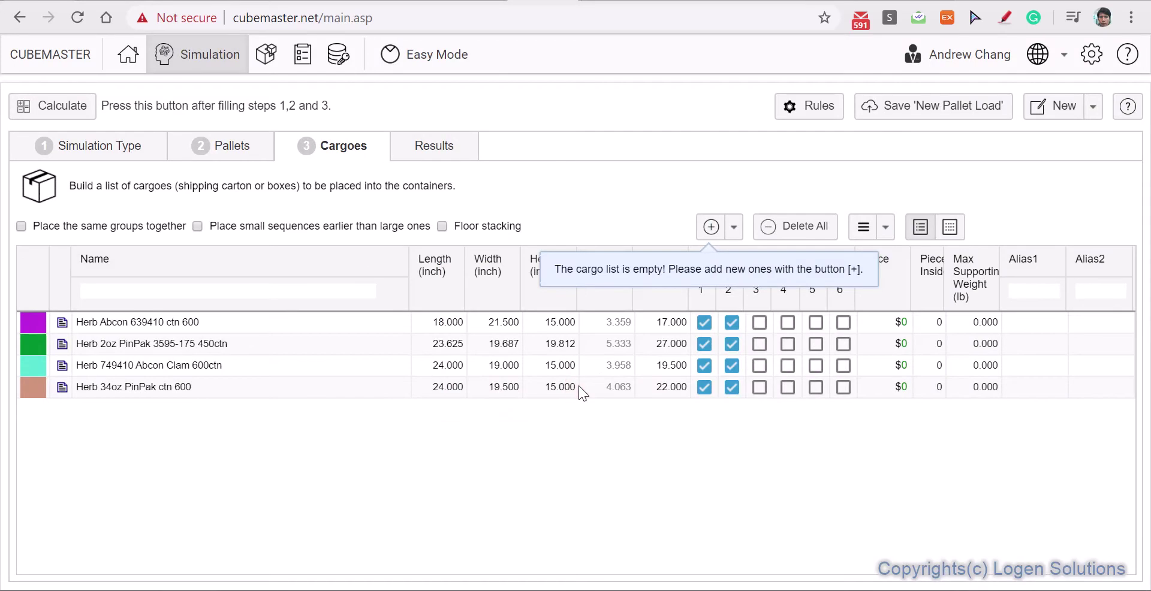
left_click_drag(1150, 382, 1071, 382)
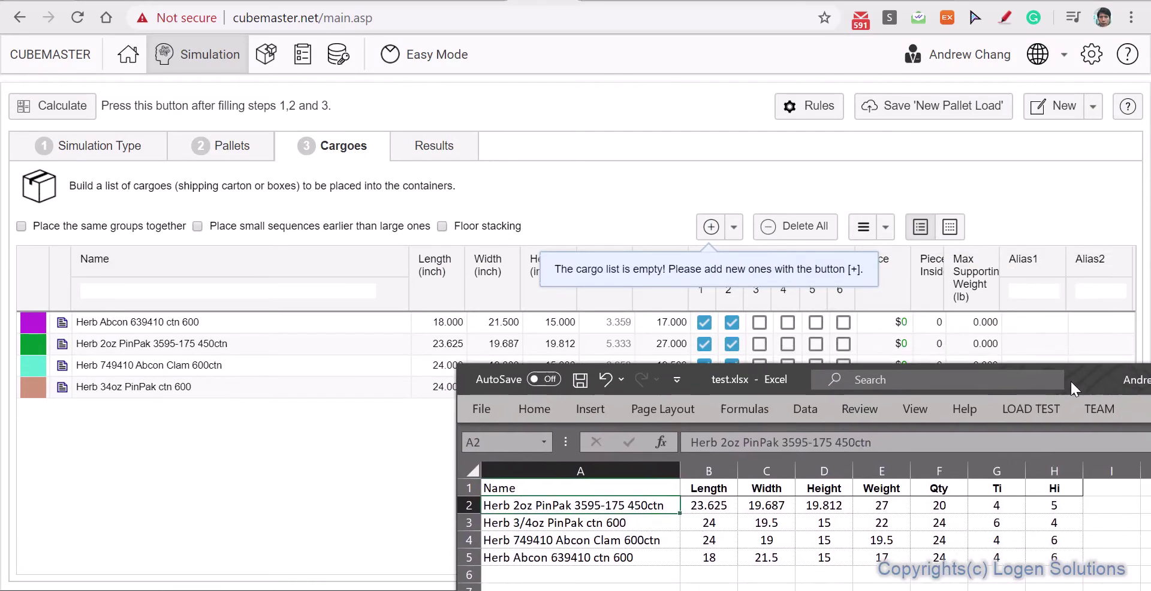
left_click_drag(1071, 382, 1150, 381)
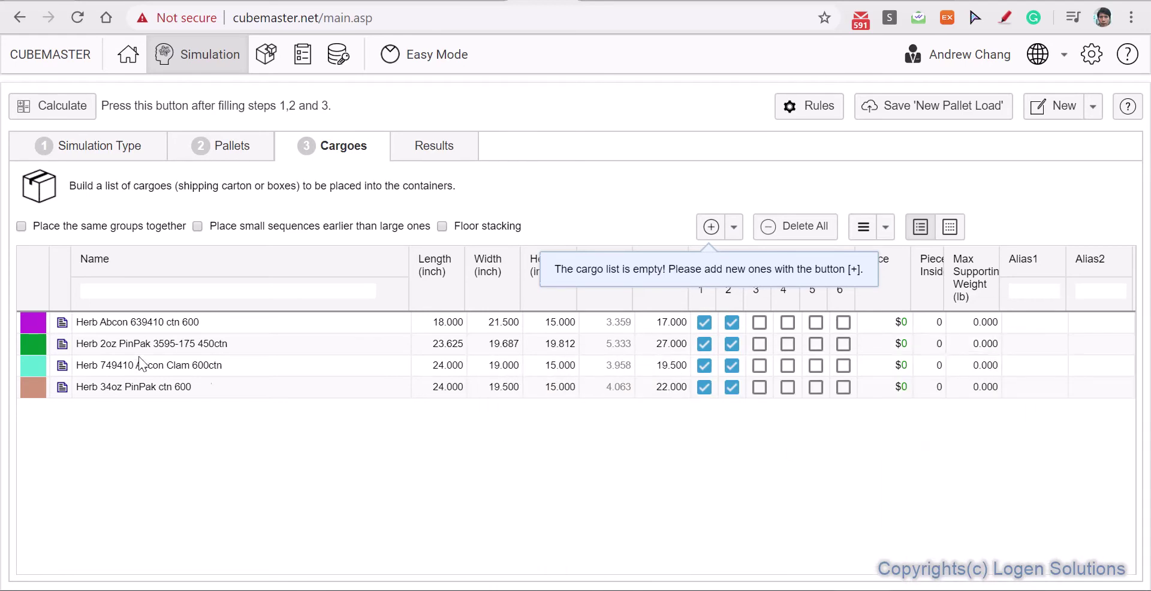
- Set 2 rotated layers for Herb Abcon 639410 ctn 600 and the second carton
left_click(63, 324)
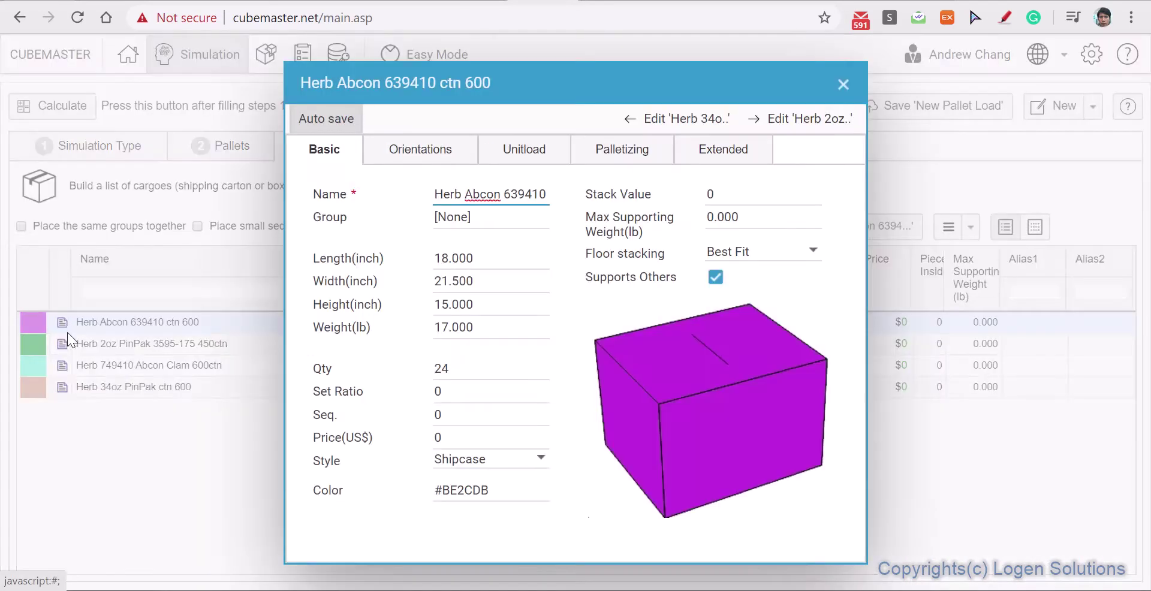
left_click(524, 159)
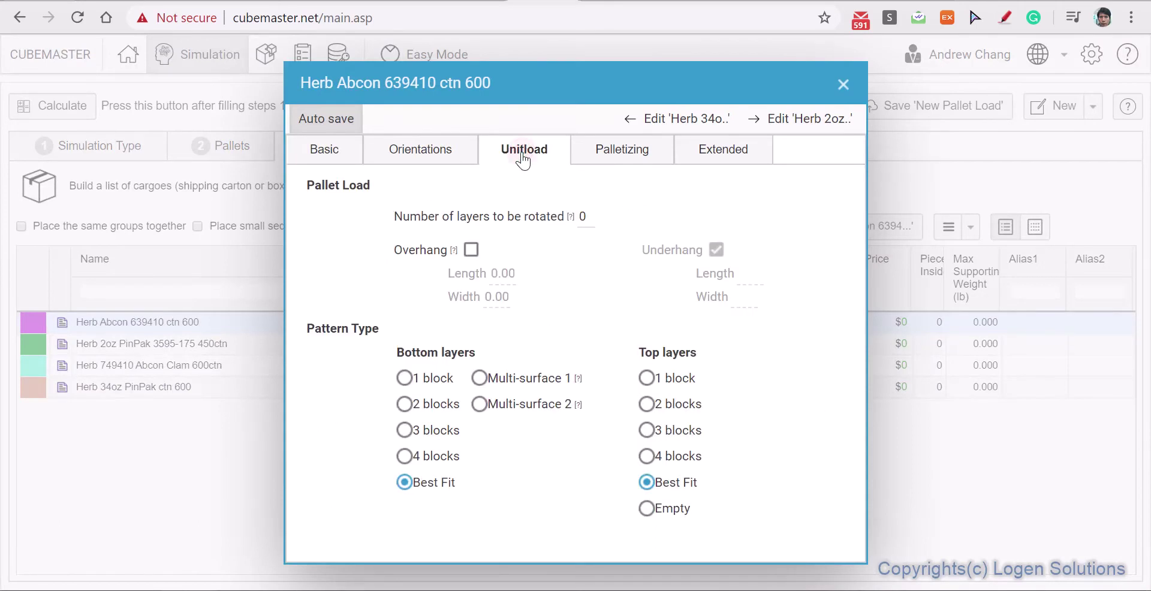
double_click(587, 222)
type("2")
left_click(814, 120)
double_click(587, 219)
type("2")
- Set 2 rotated layers for Herb 749410 Abcon Clam 600ctn and Herb 34oz PinPak ctn 600
left_click(778, 122)
double_click(585, 217)
type("2")
left_click(793, 117)
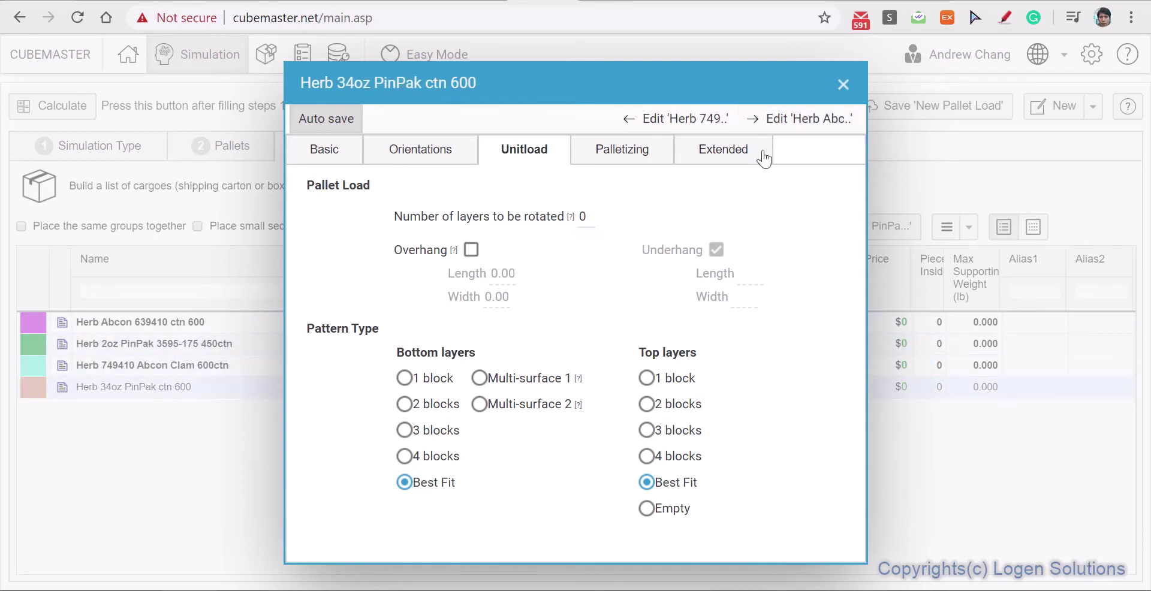
double_click(586, 217)
type("2")
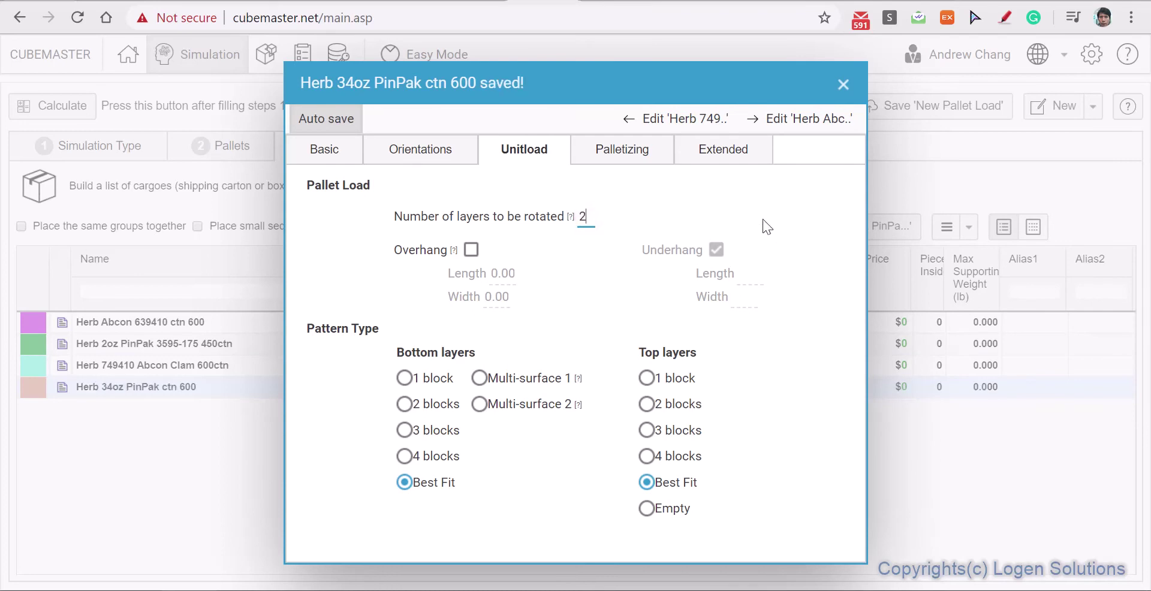
left_click(843, 89)
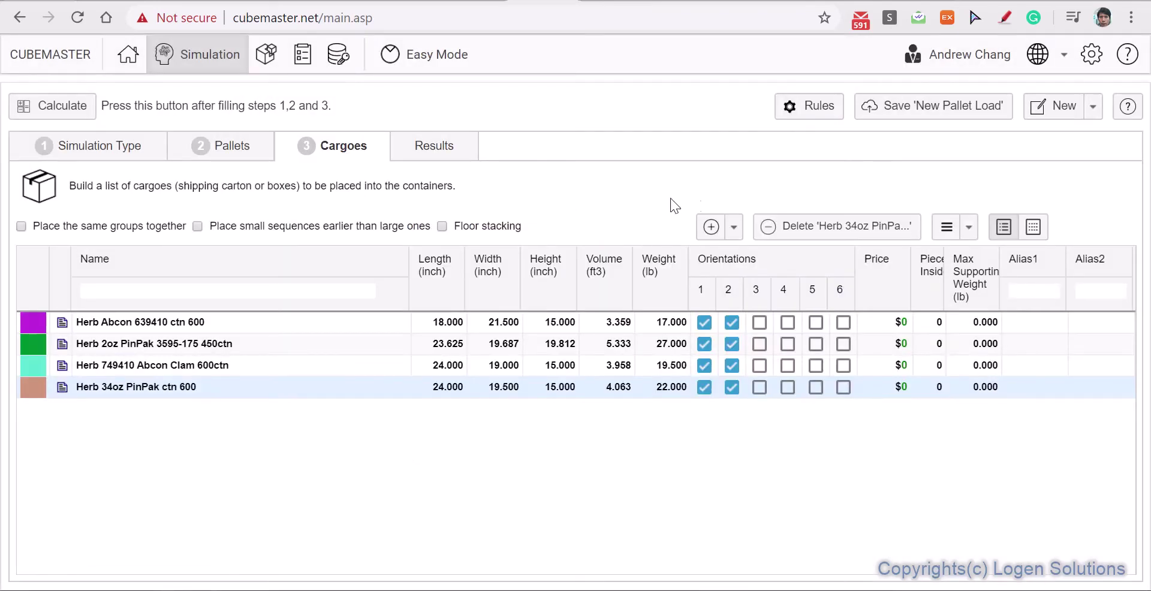
- Calculate the load and view the 3D stacking of GMA pallets #1 through #4
left_click(59, 110)
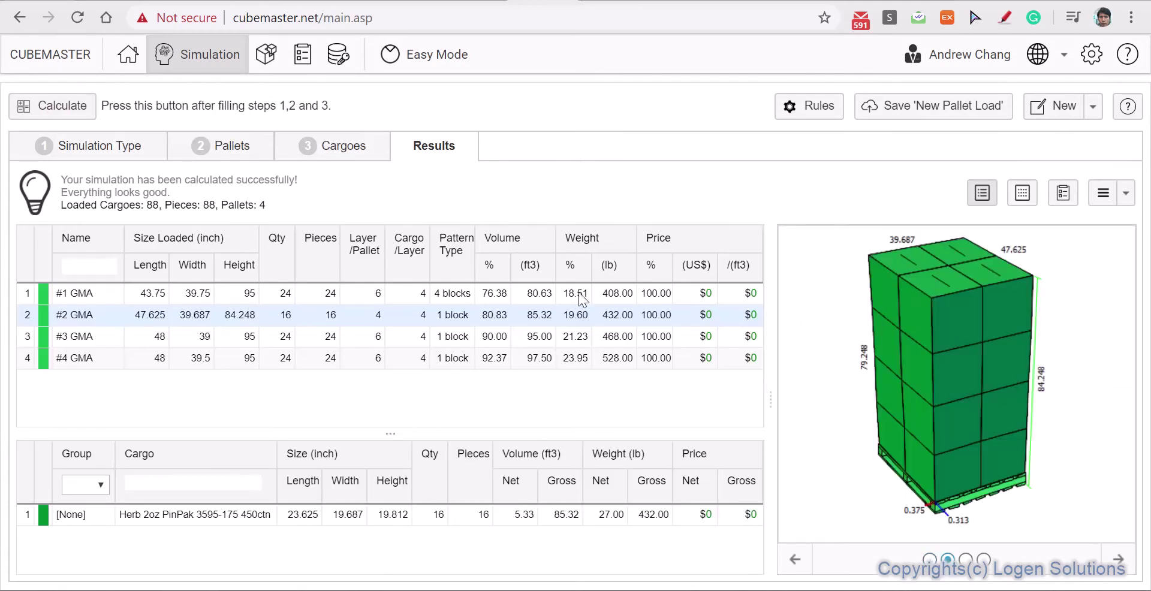
left_click(585, 296)
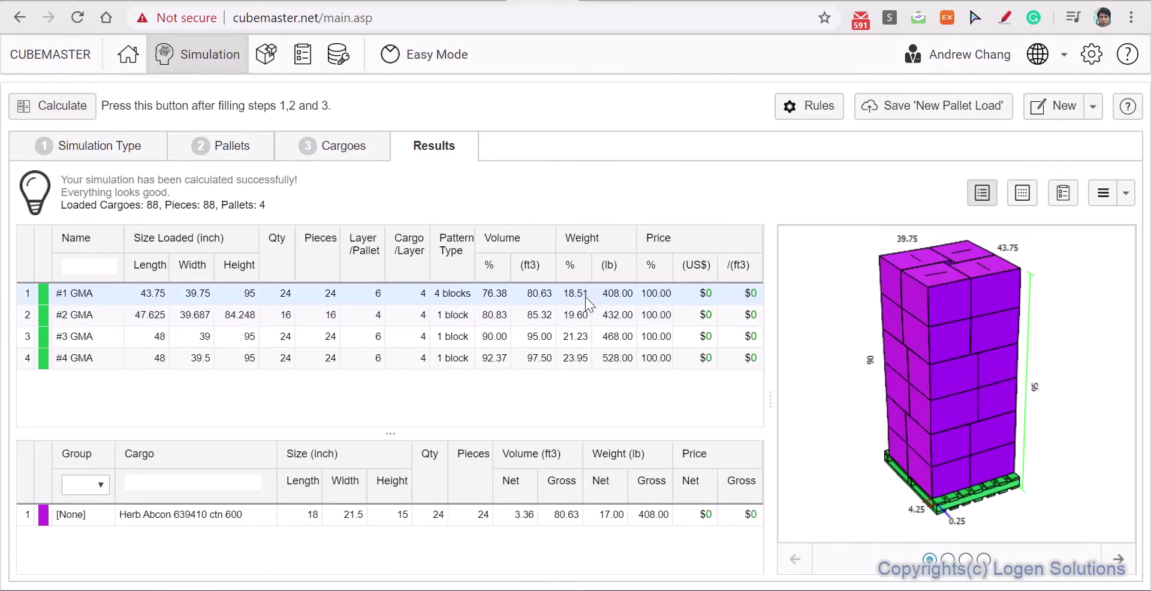
left_click(590, 317)
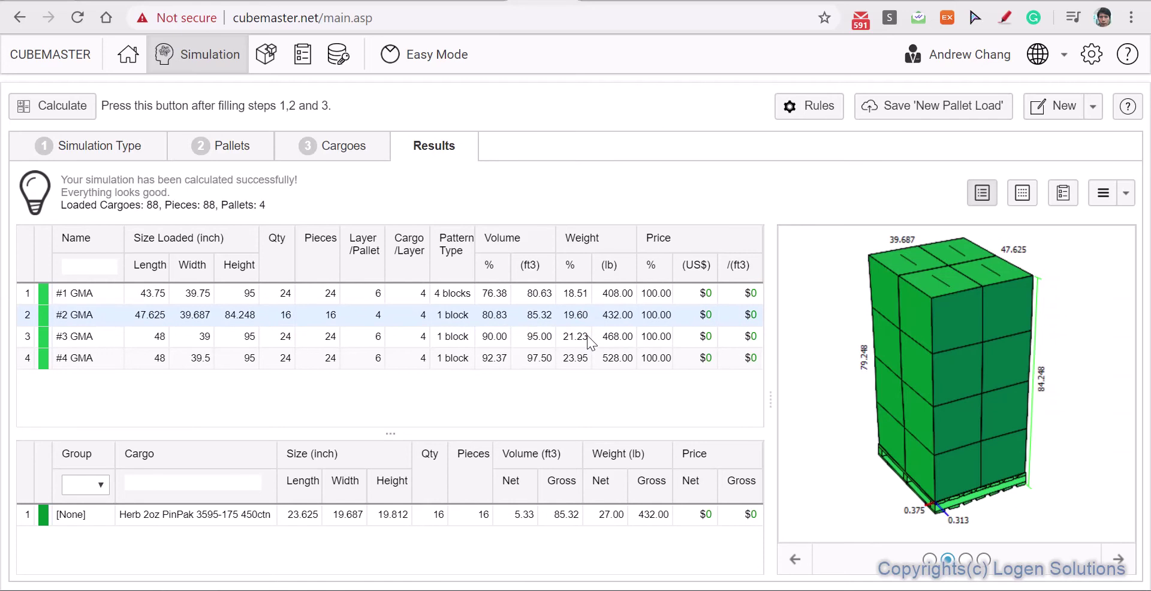
left_click(587, 336)
left_click(584, 358)
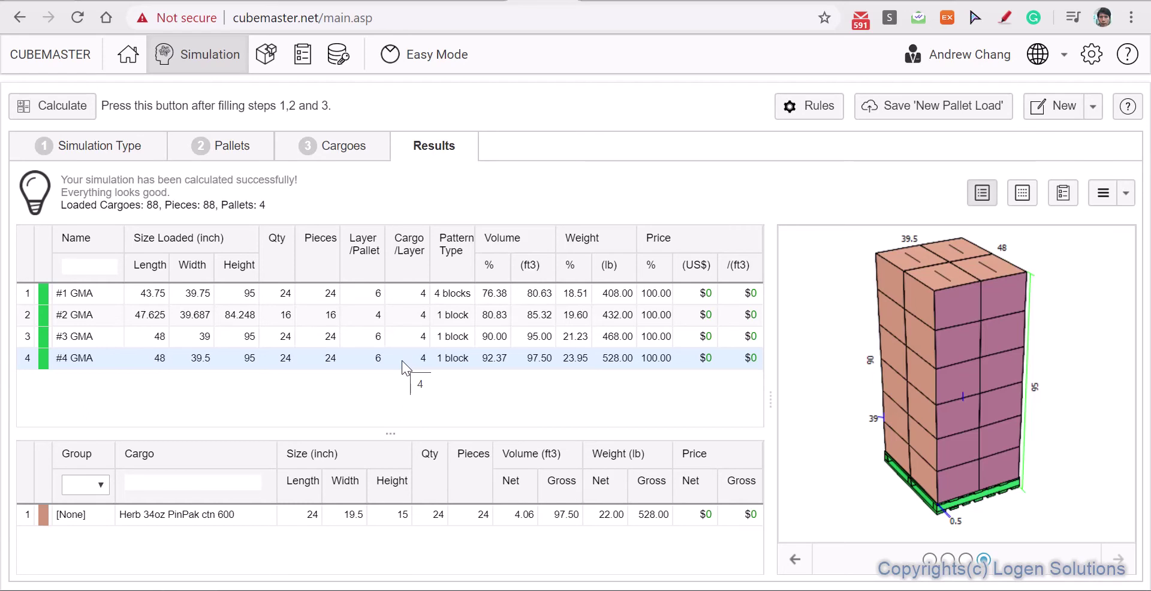
left_click(220, 155)
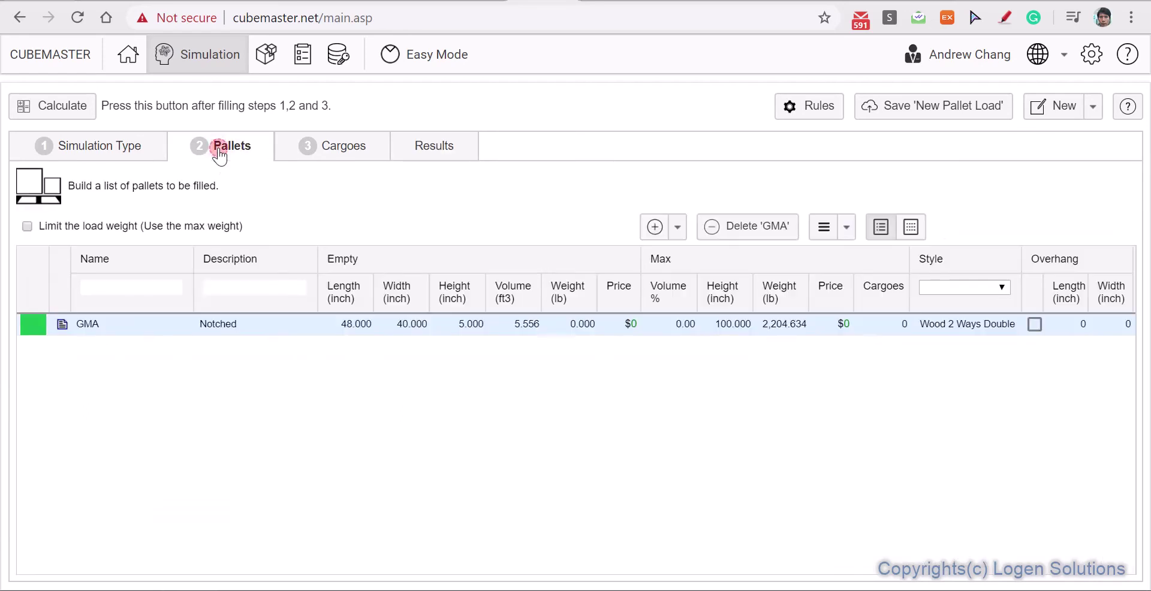
double_click(724, 331)
type("58")
key("Tab")
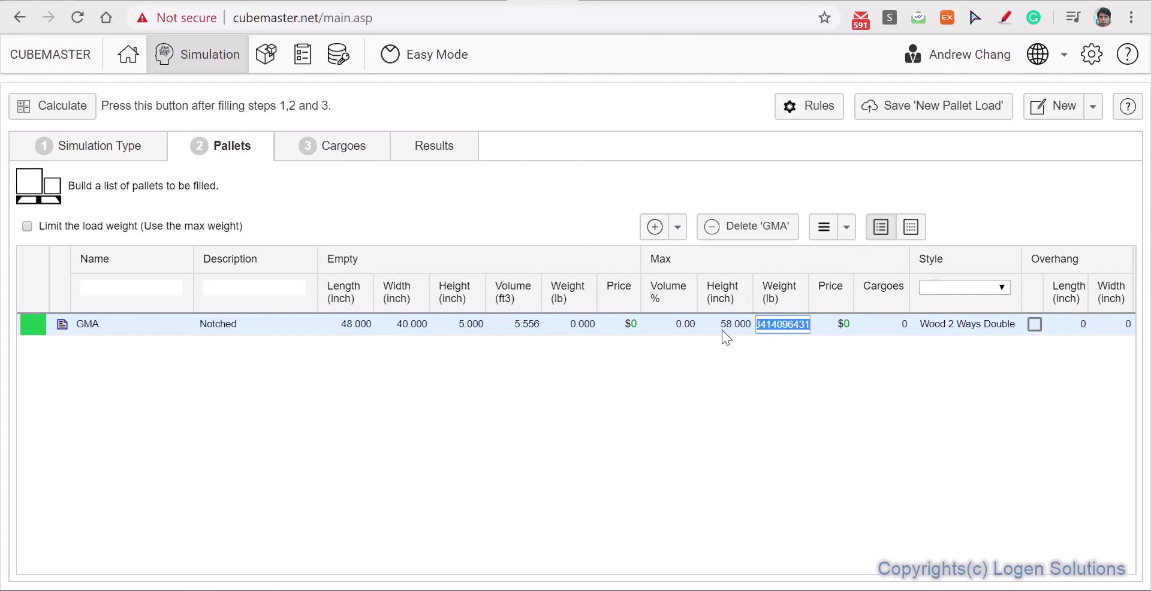
left_click(58, 109)
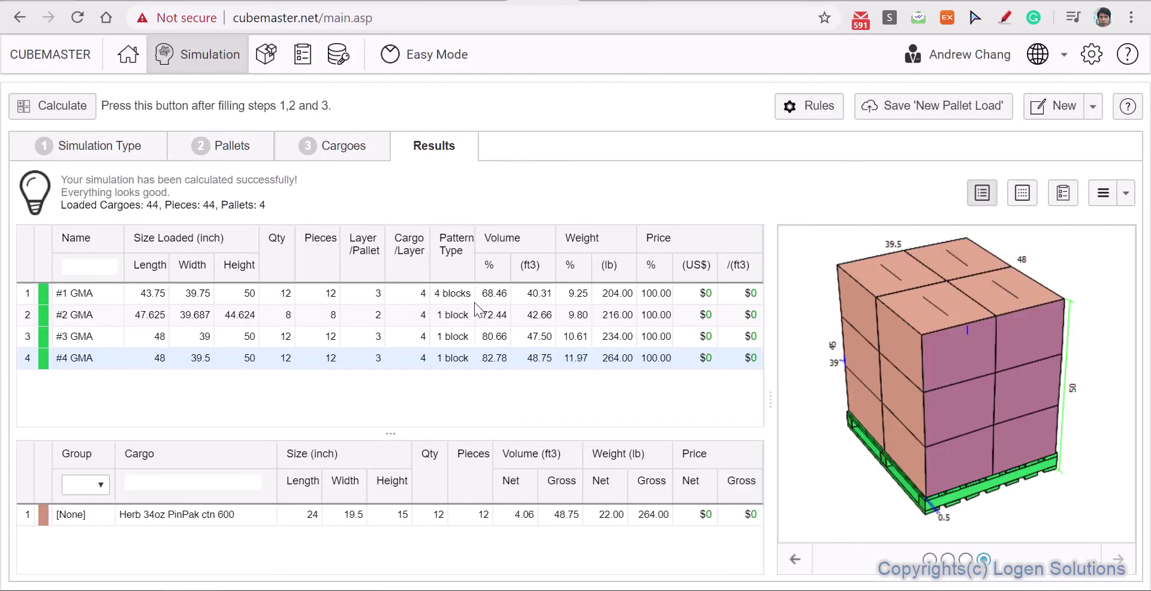
left_click(474, 302)
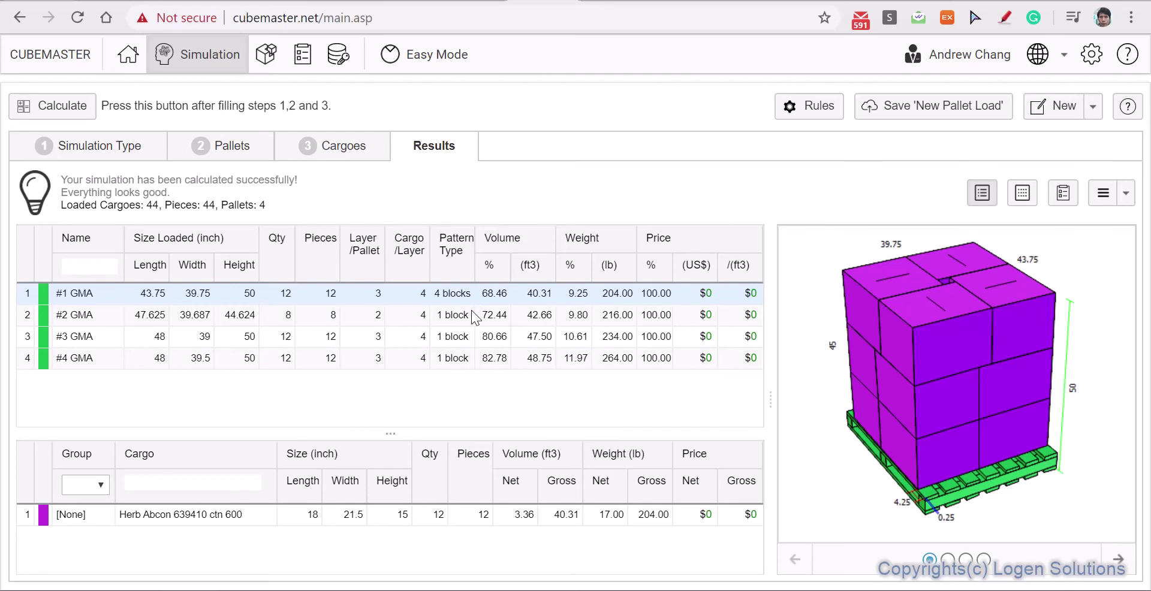
left_click(473, 316)
left_click(469, 333)
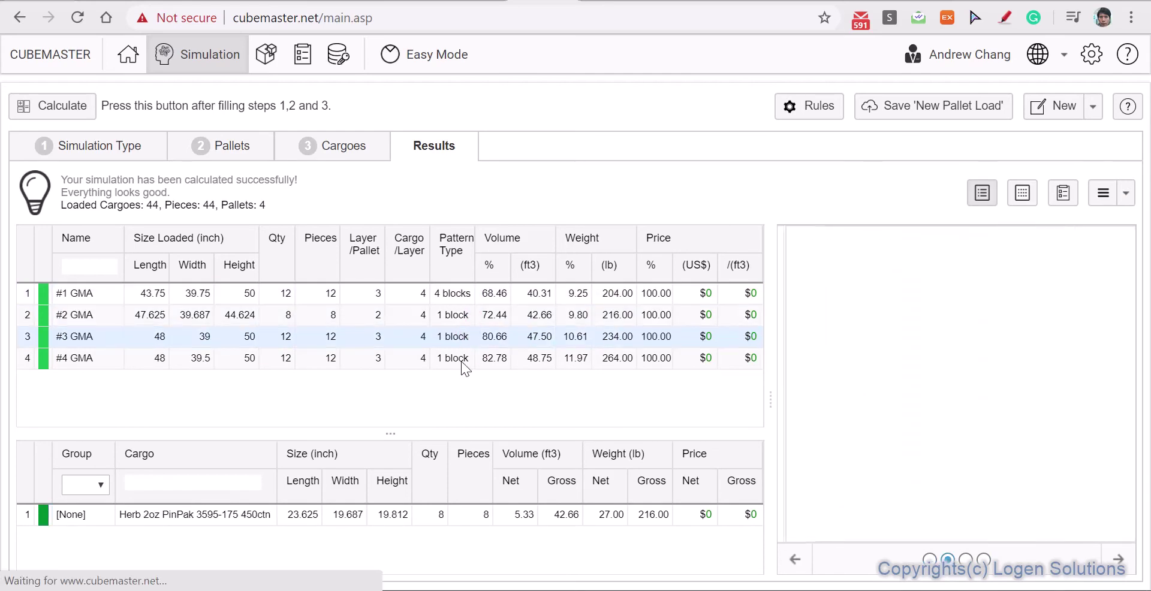
left_click(462, 360)
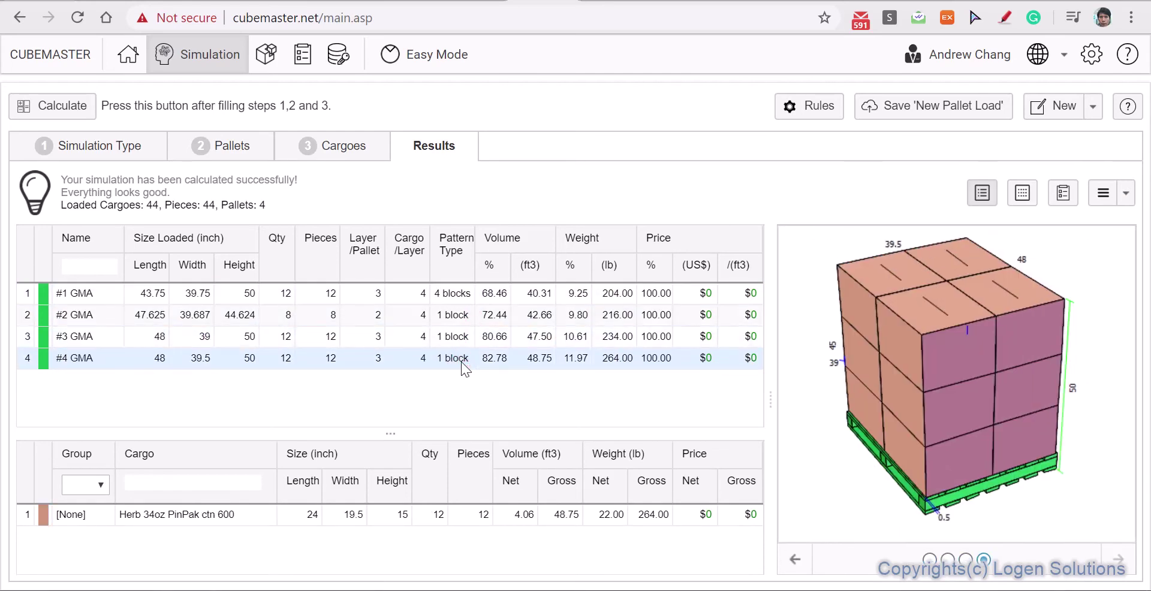
- Open the simulation's Loading Instruction report and download it as a PDF
left_click(303, 56)
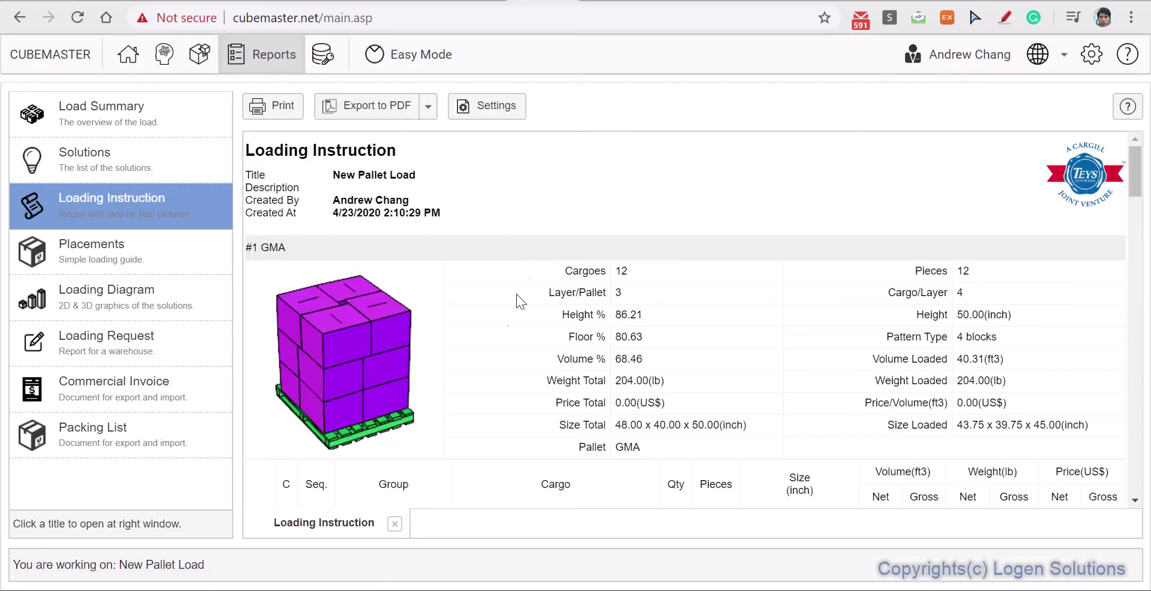
scroll(504, 335, "down", 2)
scroll(503, 335, "down", 3)
scroll(505, 336, "down", 5)
scroll(504, 336, "down", 5)
scroll(505, 336, "down", 5)
scroll(505, 336, "down", 5)
scroll(503, 334, "down", 5)
scroll(504, 334, "down", 3)
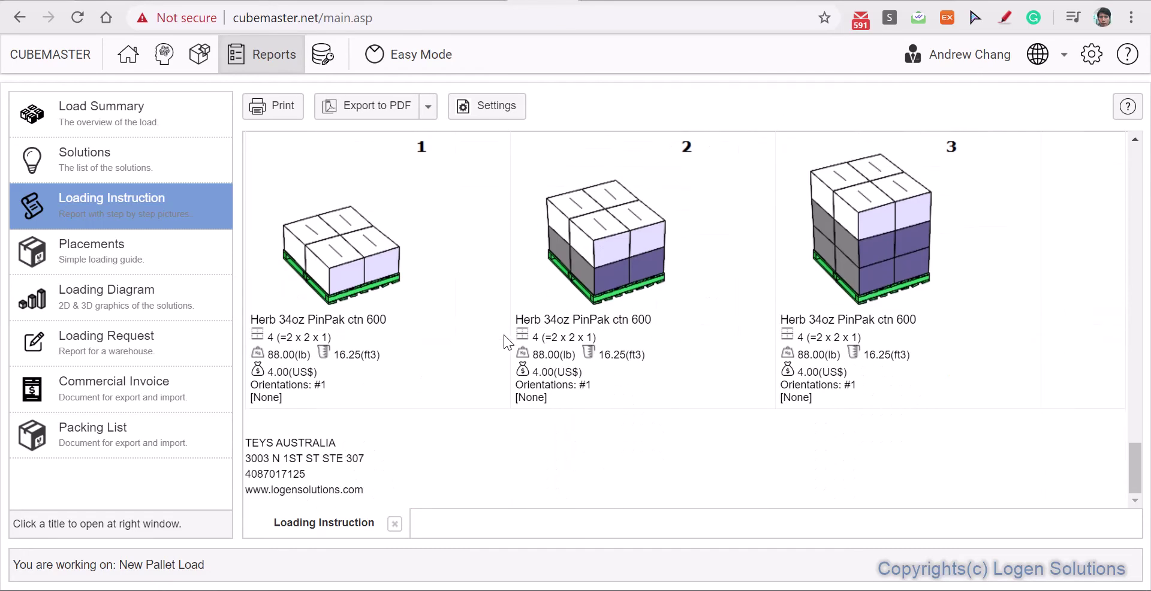
left_click(427, 106)
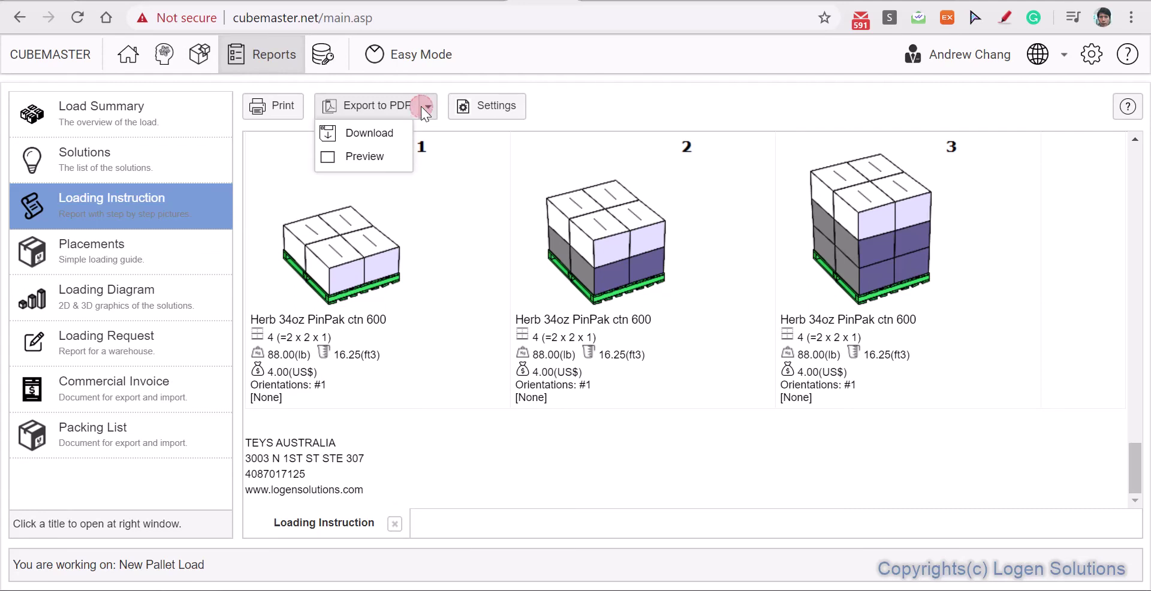
left_click(397, 133)
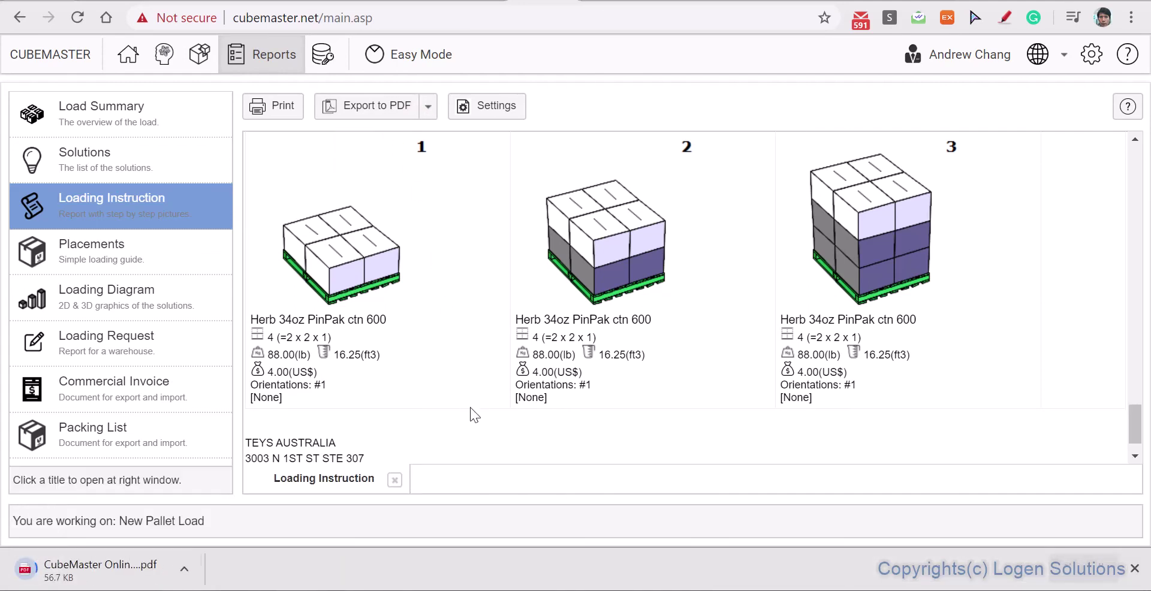
- Open CubeMaster Online Report Download (16).pdf and scroll through its 3 pages
left_click(116, 578)
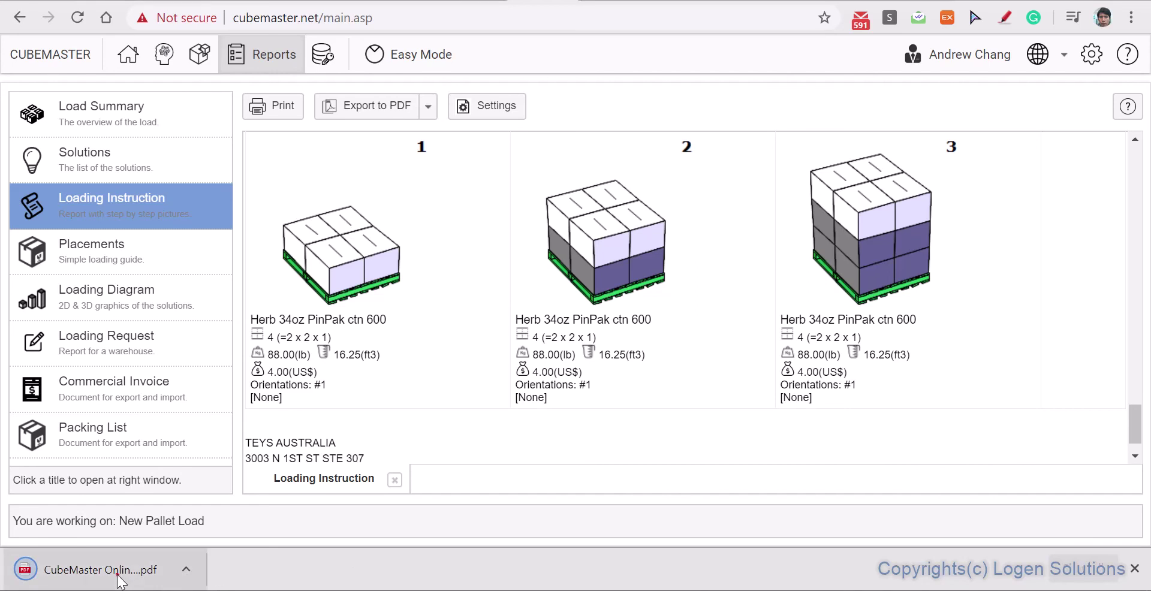
scroll(859, 340, "down", 4)
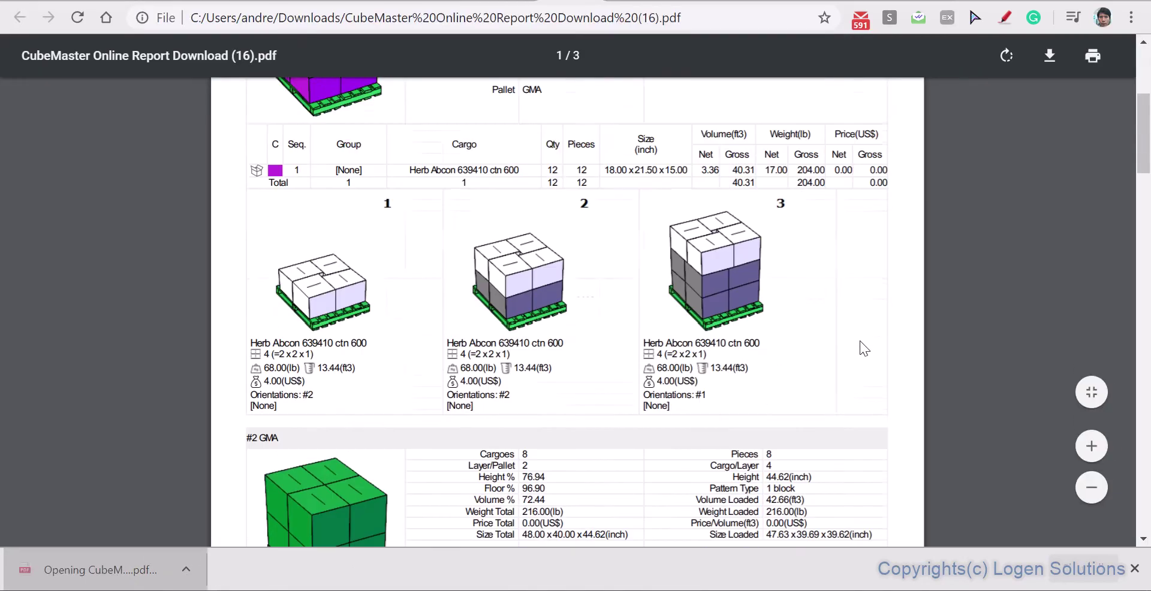
scroll(860, 340, "down", 8)
scroll(859, 340, "down", 6)
scroll(860, 342, "down", 6)
scroll(860, 342, "down", 5)
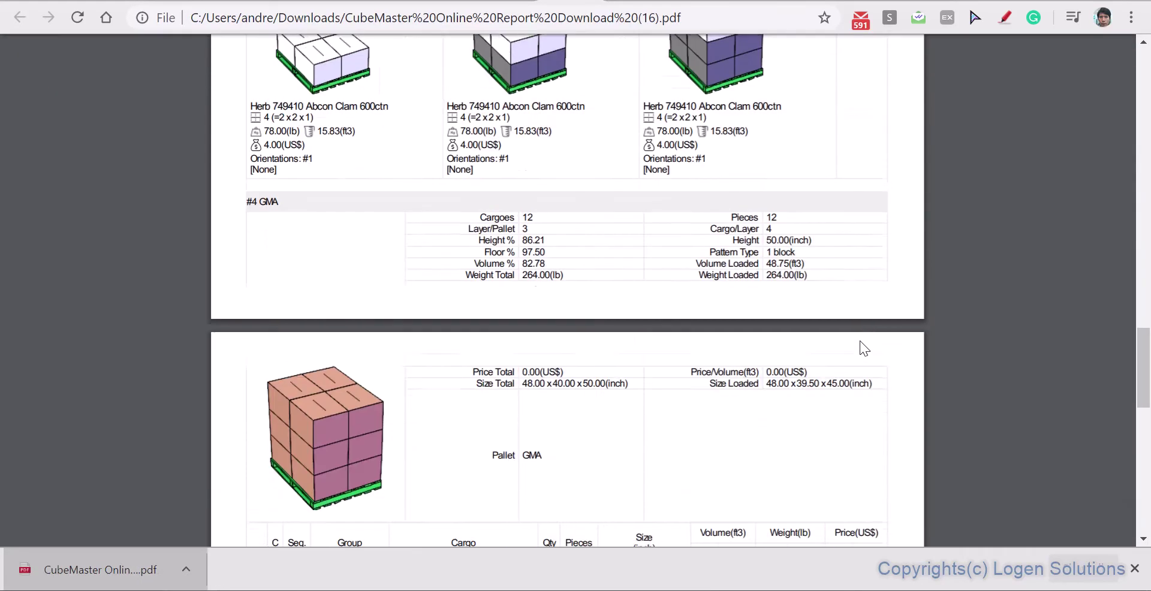
scroll(860, 341, "down", 7)
scroll(859, 342, "down", 4)
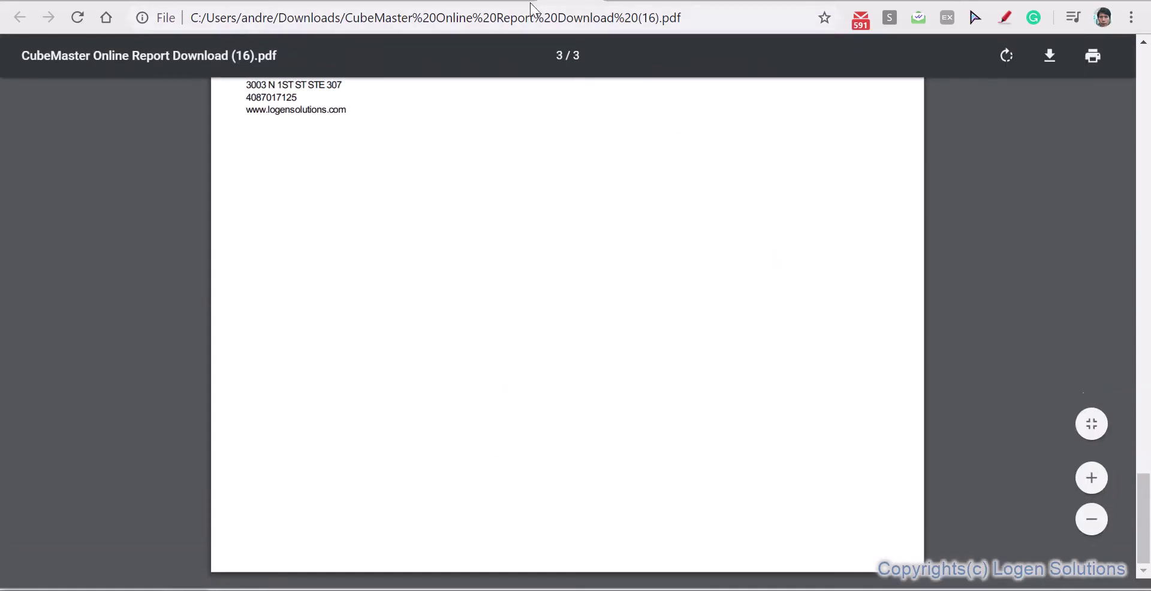
- Set the Loading Instruction report's Graphics style to 2D - Top View and review the regenerated report
left_click(508, 1)
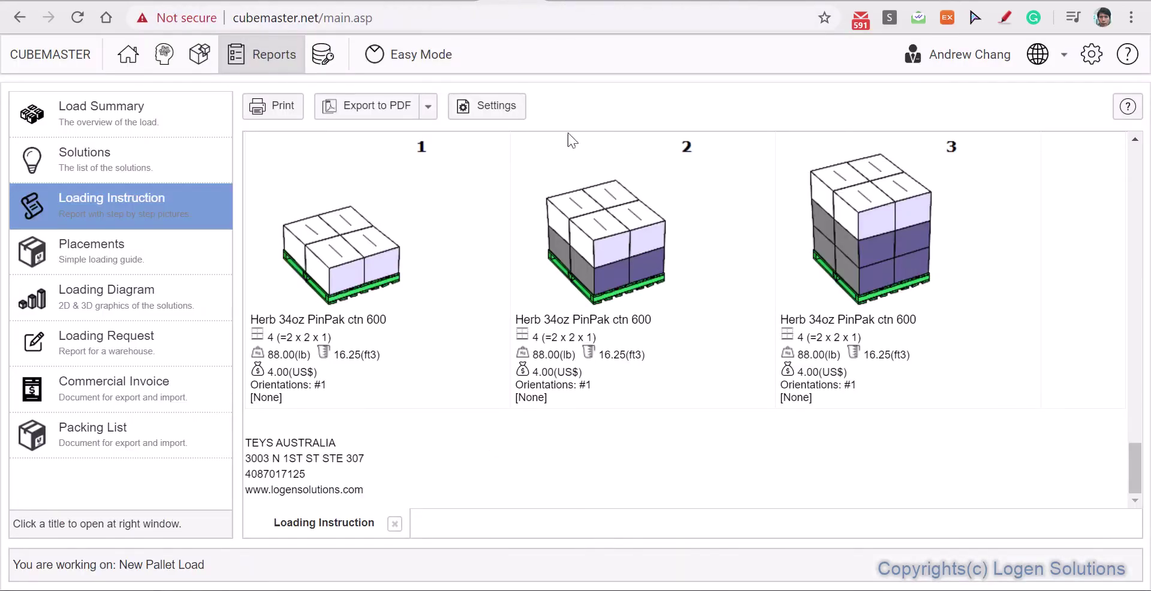
left_click(463, 111)
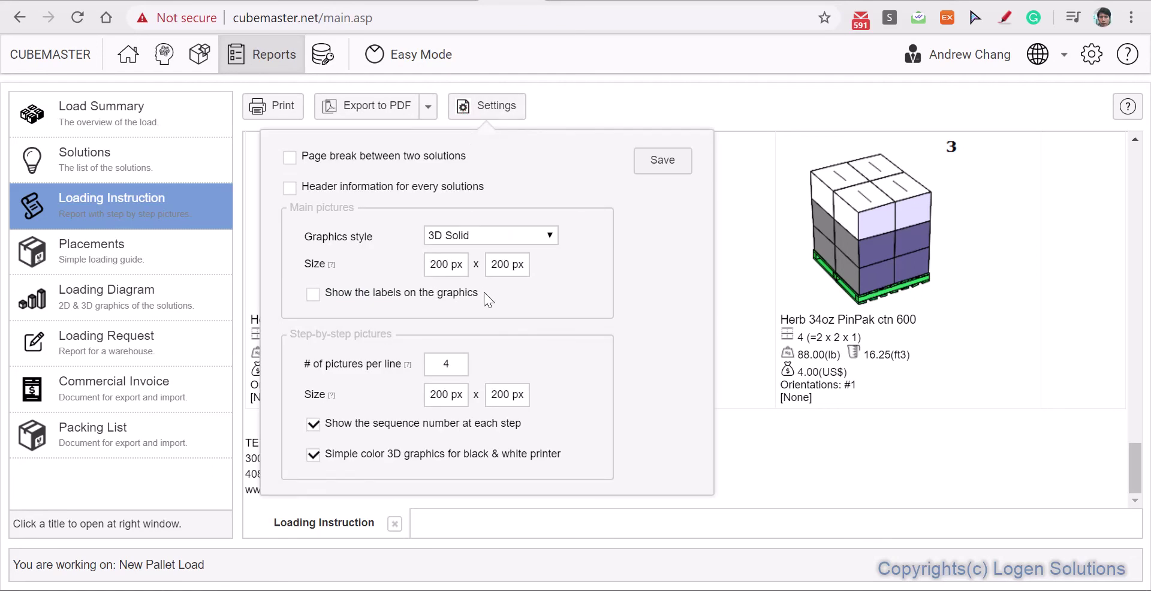
left_click(544, 239)
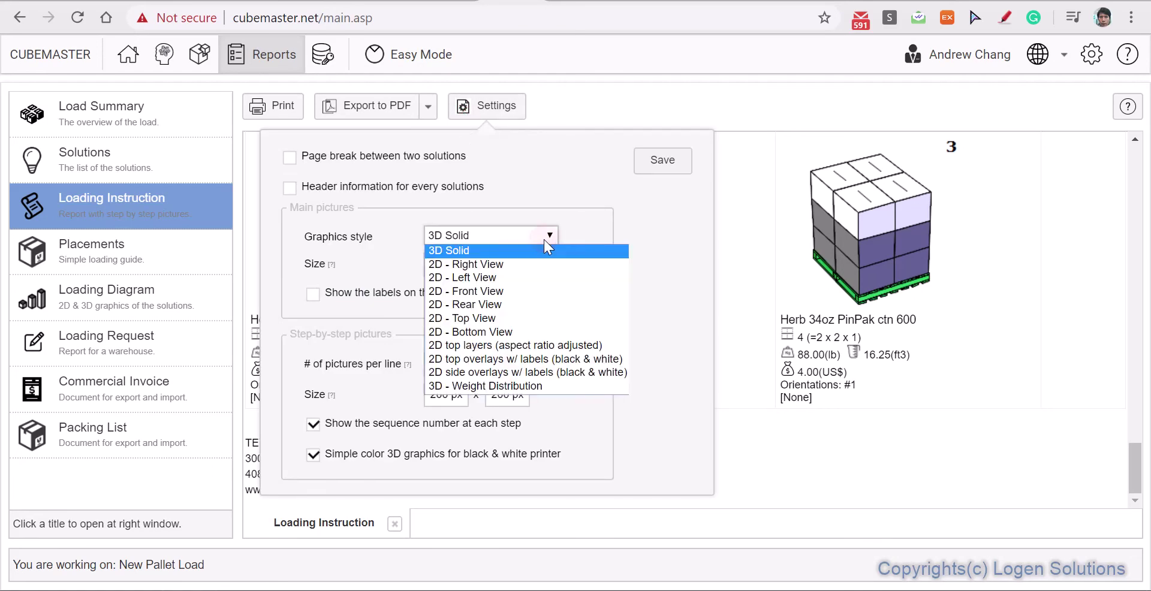
left_click(541, 317)
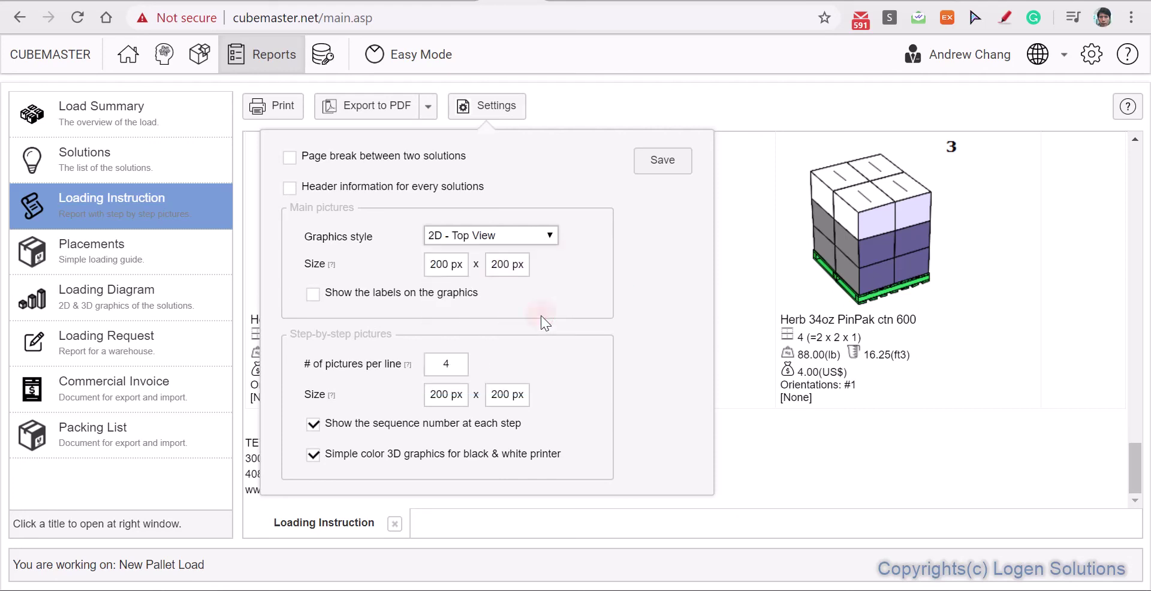
left_click(650, 166)
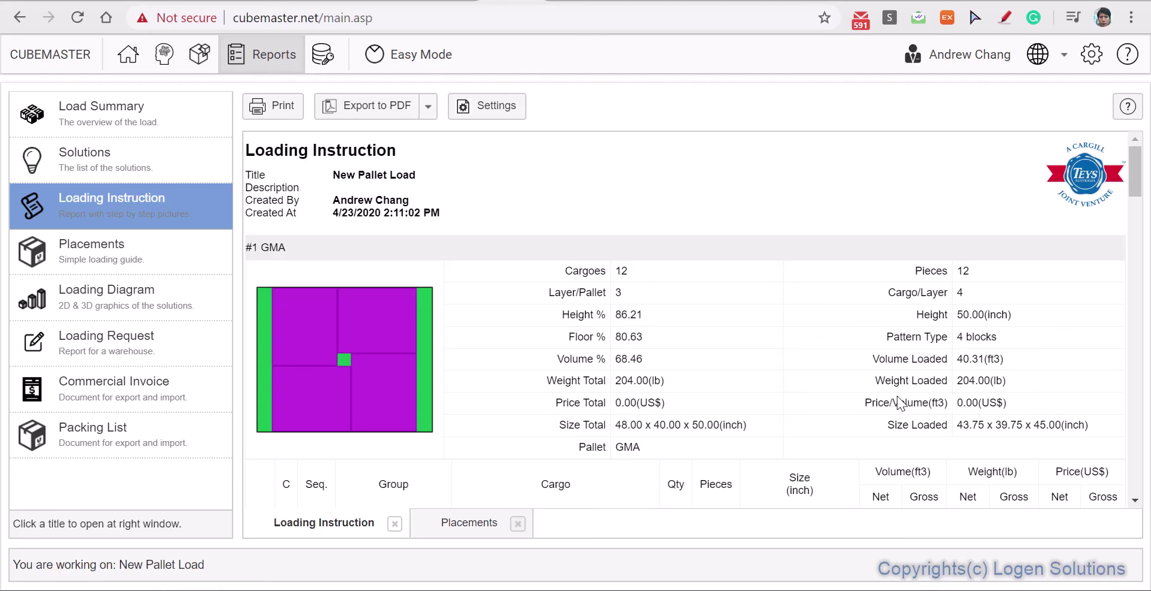
scroll(771, 315, "down", 5)
scroll(771, 315, "down", 5)
scroll(771, 315, "down", 5)
scroll(771, 315, "down", 5)
scroll(771, 315, "down", 5)
scroll(772, 318, "down", 3)
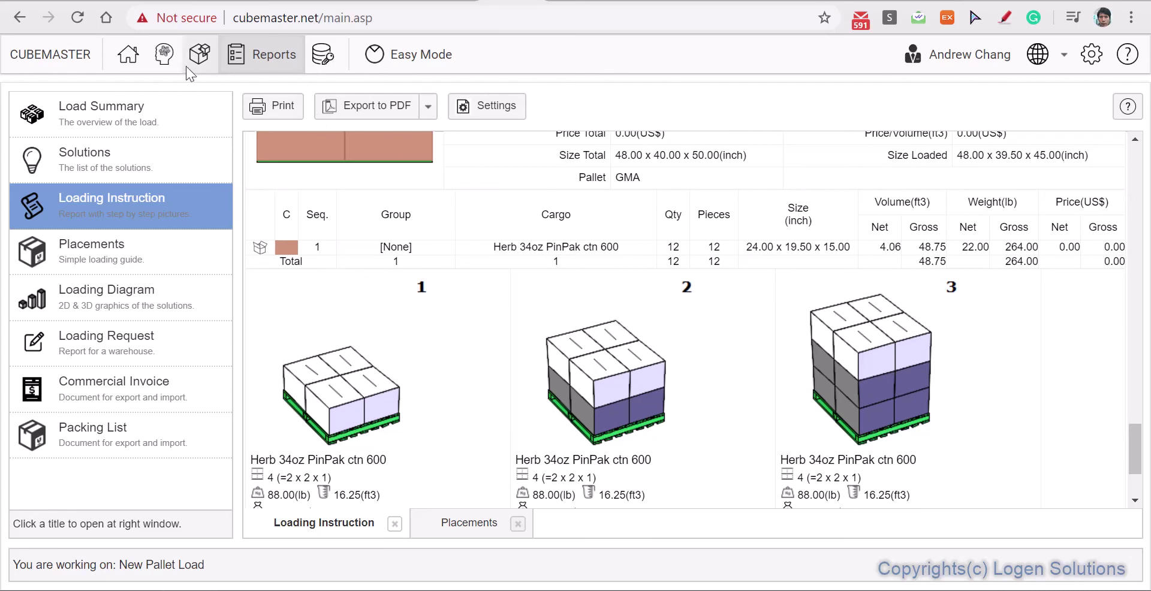
- Save the simulation, retitling it from New Pallet Load to My Pallet Load
left_click(164, 60)
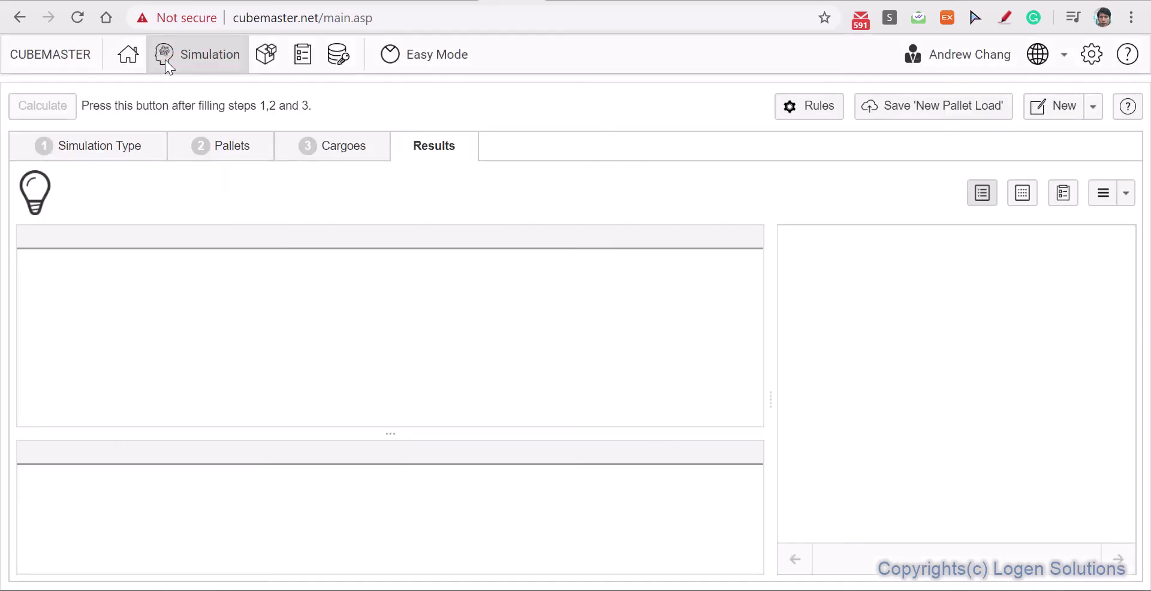
left_click(928, 109)
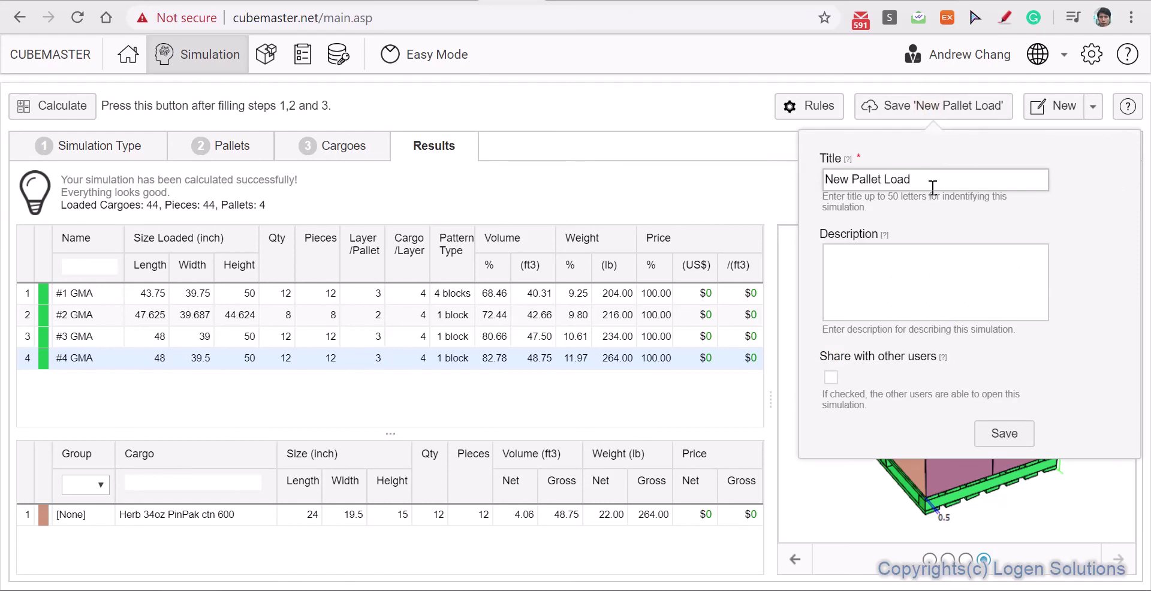
key("Home")
type("My")
key("ctrl+shift+Right")
key("Delete")
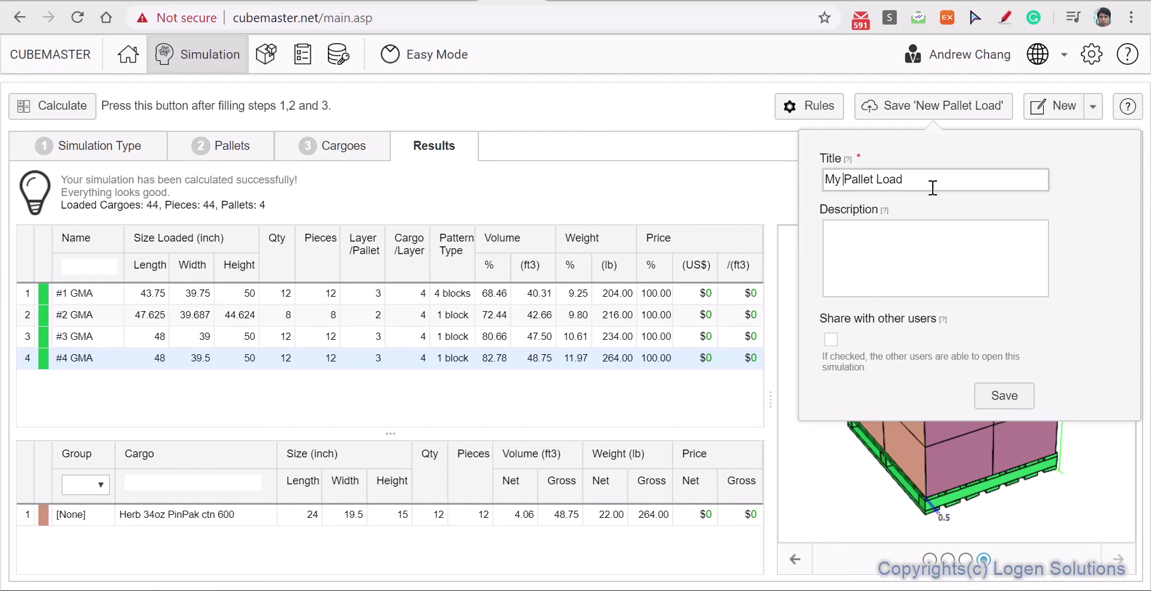
left_click(1007, 396)
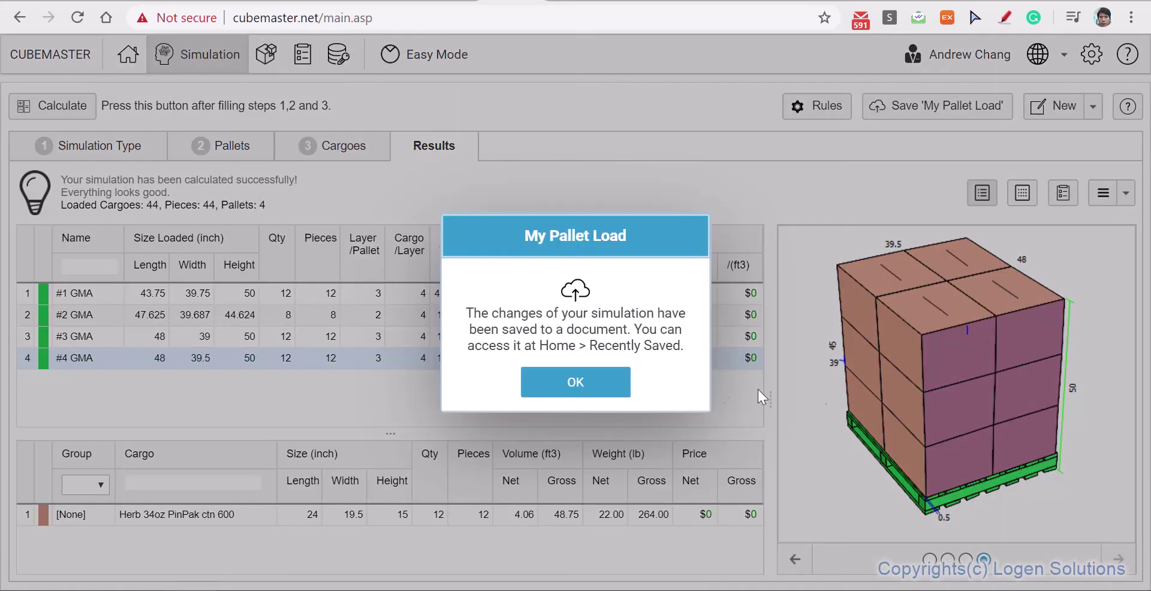
left_click(569, 382)
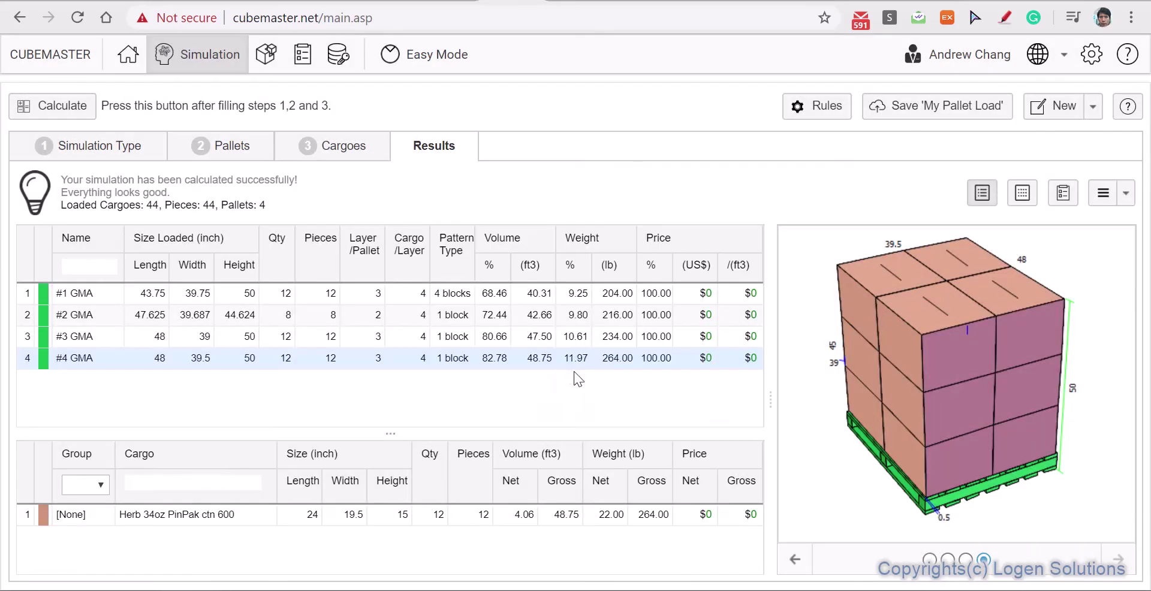
- Open the Recently Saved tab on the Home page
left_click(123, 52)
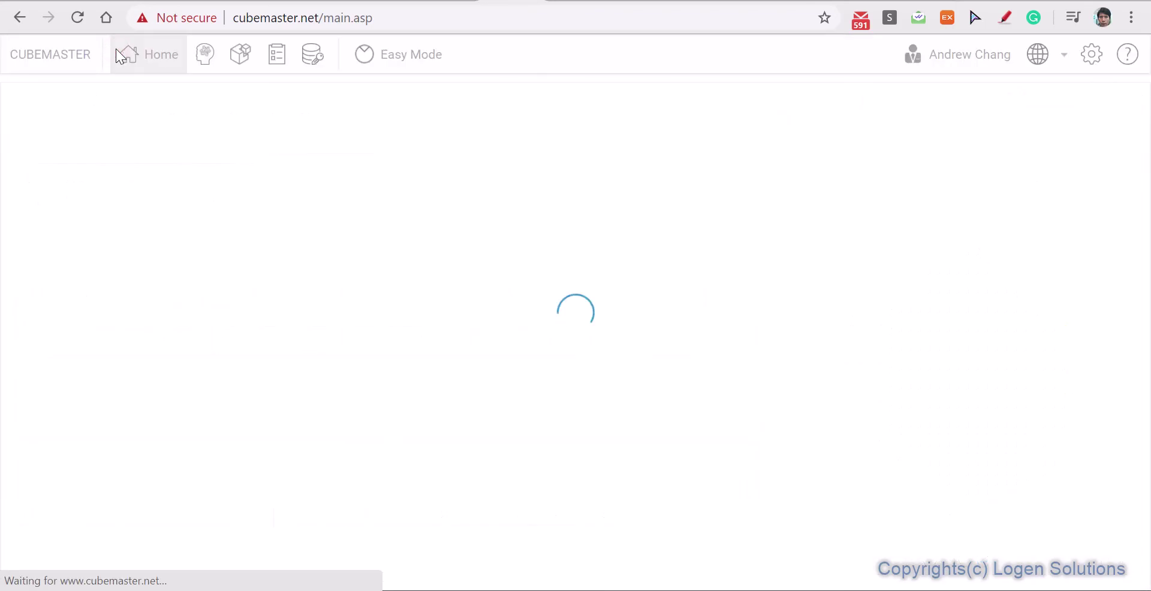
left_click(142, 108)
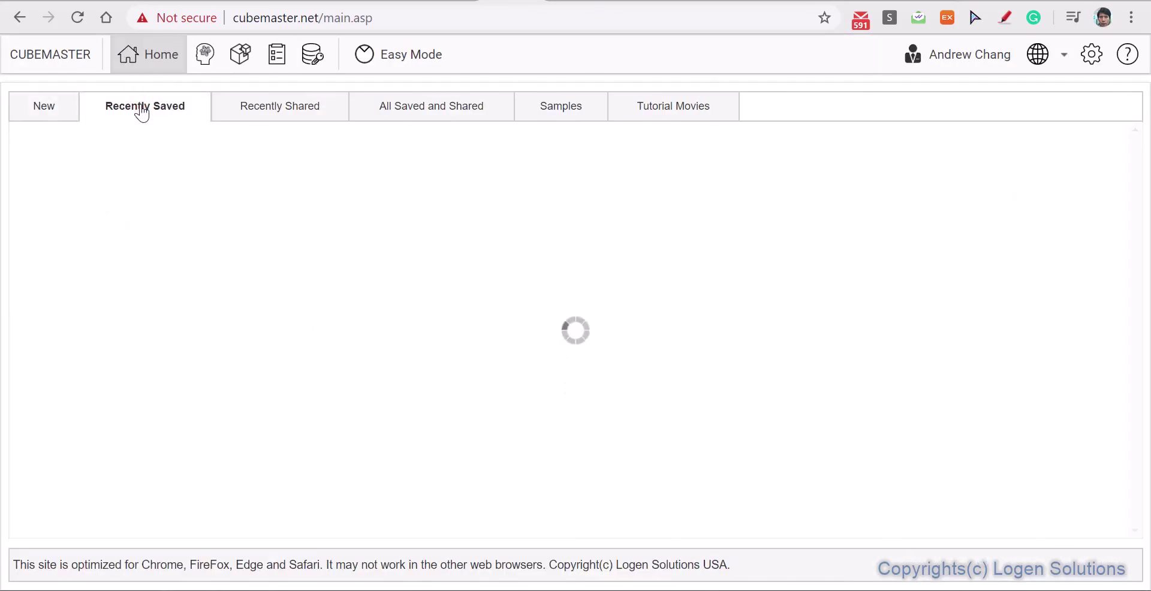